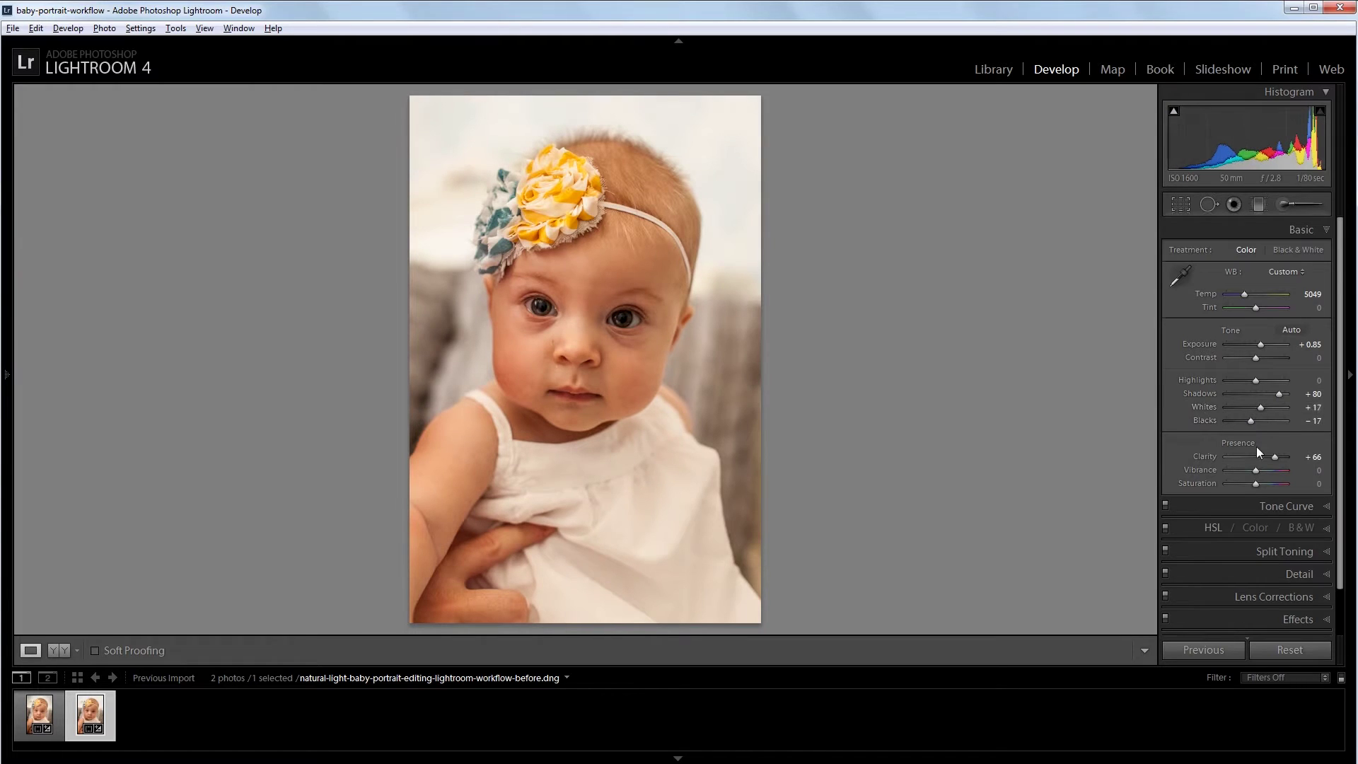
Set the sharpening amount to 99 and add a post-crop vignette with amount −29 and midpoint 60
{"action": "key", "text": "ctrl+5"}
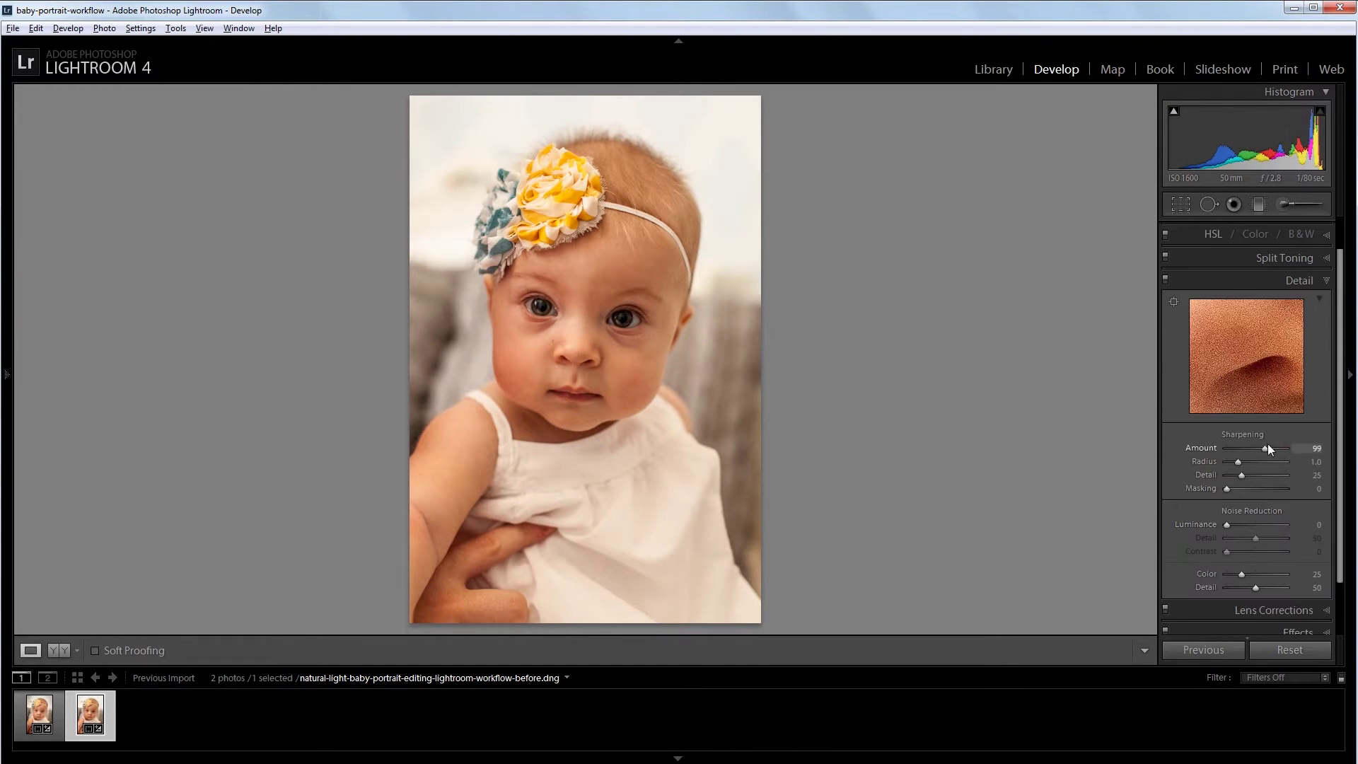
{"action": "key", "text": "ctrl+6"}
{"action": "left_click", "coordinate": [1262, 566]}
{"action": "left_click_drag", "start_coordinate": [1255, 415], "coordinate": [1261, 430]}
Heal the blemish beside the baby's nose and the spots below the nostril with Spot Removal
{"action": "left_click", "coordinate": [559, 349]}
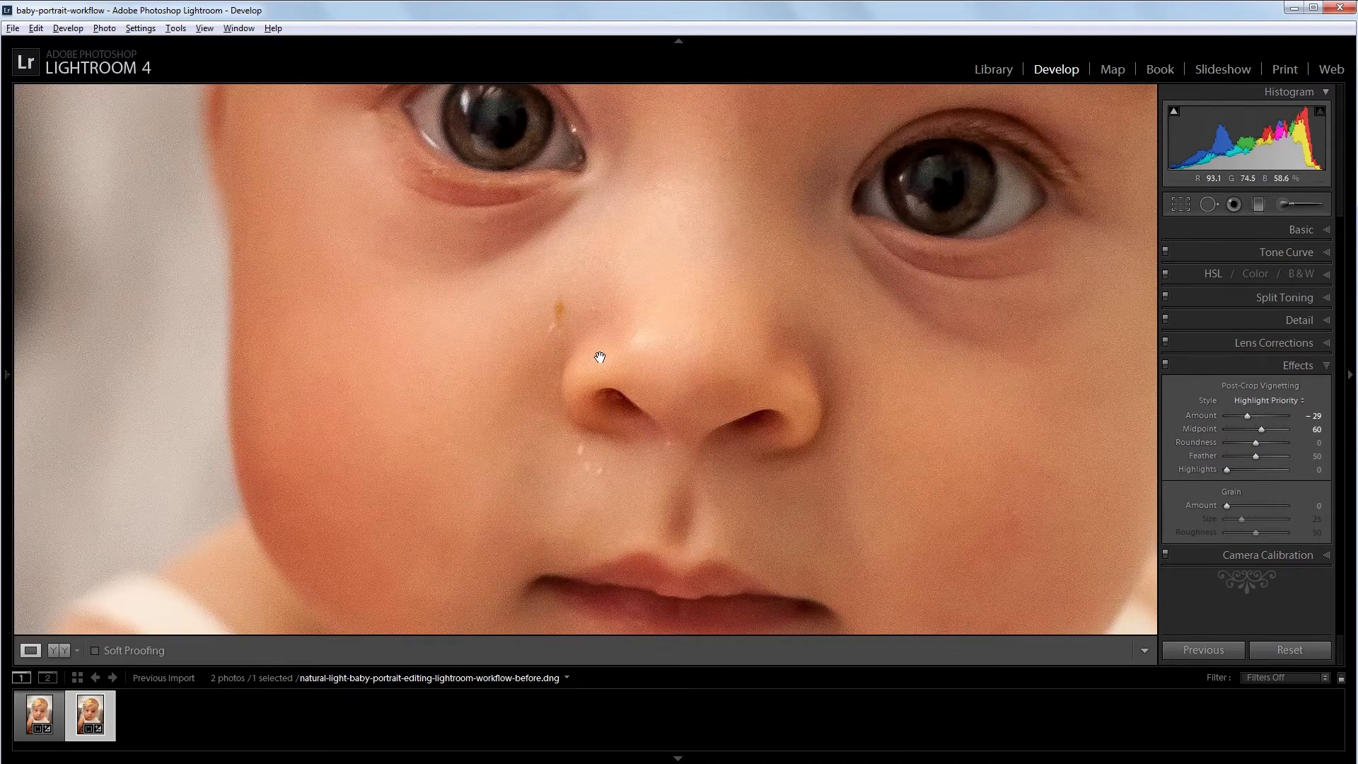
{"action": "key", "text": "q"}
{"action": "left_click", "coordinate": [556, 318]}
{"action": "left_click", "coordinate": [585, 460]}
{"action": "left_click", "coordinate": [1207, 204]}
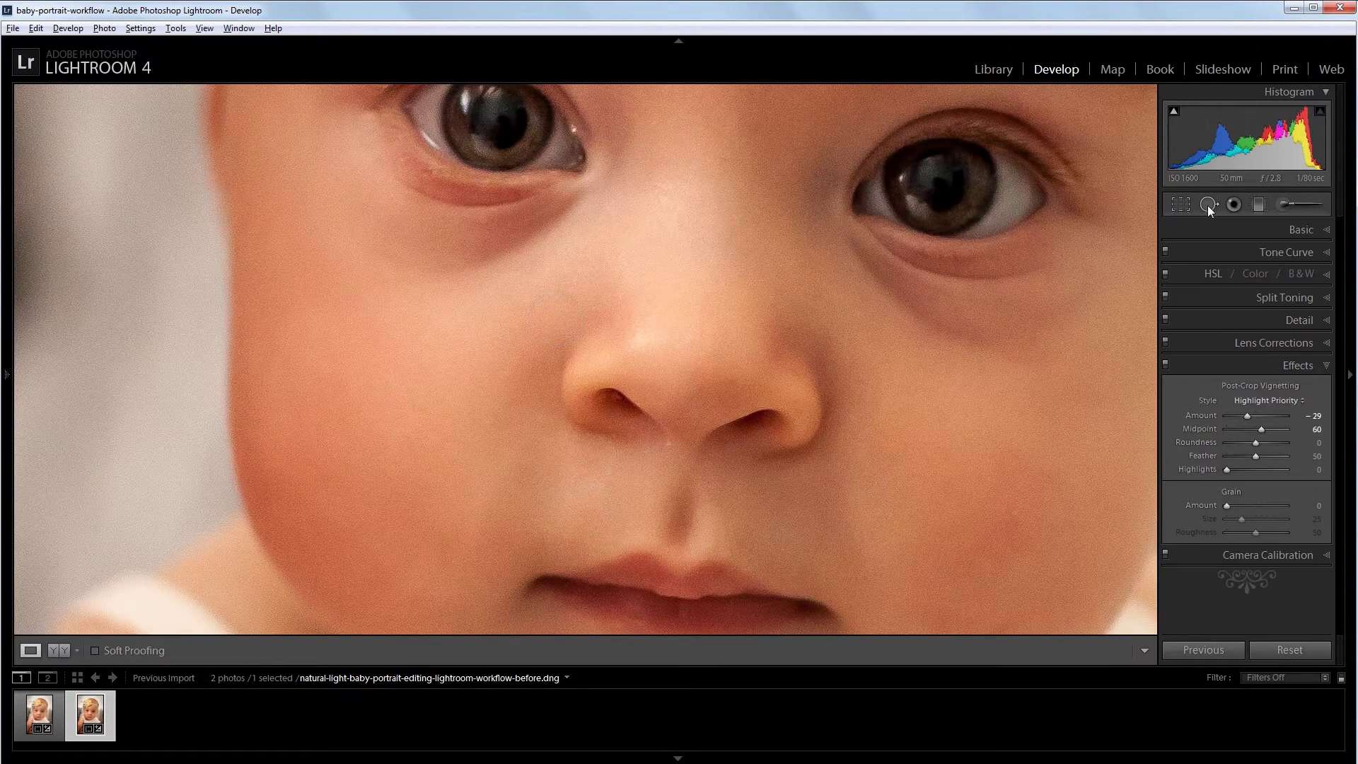
Paint an Adjustment Brush mask over both of the baby's irises and slightly raise its Saturation and Clarity
{"action": "left_click_drag", "start_coordinate": [748, 158], "coordinate": [701, 282]}
{"action": "left_click", "coordinate": [1301, 204]}
{"action": "left_click_drag", "start_coordinate": [863, 309], "coordinate": [918, 319]}
{"action": "key", "text": "Delete"}
{"action": "left_click_drag", "start_coordinate": [418, 248], "coordinate": [485, 247]}
{"action": "left_click_drag", "start_coordinate": [859, 312], "coordinate": [919, 319]}
{"action": "left_click_drag", "start_coordinate": [1253, 373], "coordinate": [1257, 374]}
{"action": "left_click_drag", "start_coordinate": [1252, 360], "coordinate": [1257, 360]}
{"action": "left_click", "coordinate": [1309, 554]}
{"action": "left_click", "coordinate": [751, 367]}
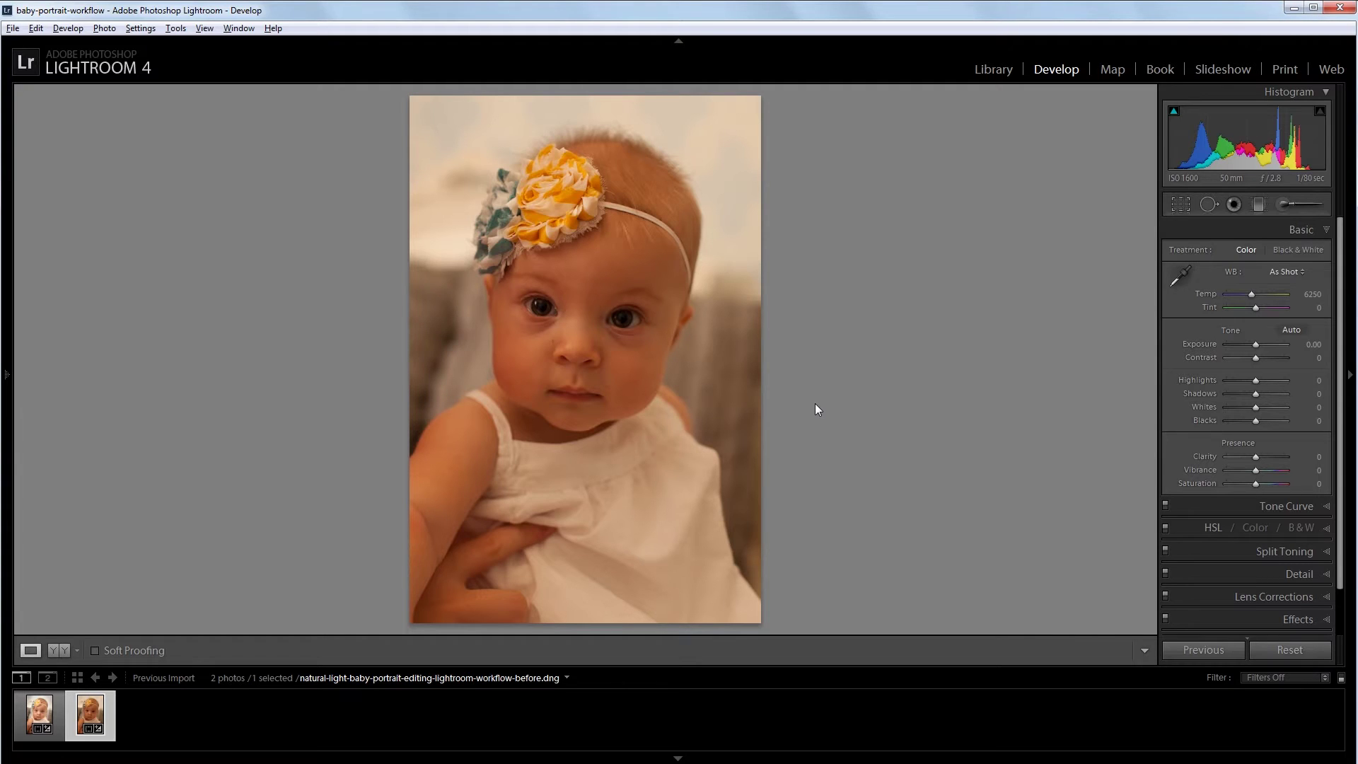
Look at the finished version, return to the unedited portrait, and set its Temp to 5049 and Exposure to +0.85
{"action": "left_click", "coordinate": [31, 696]}
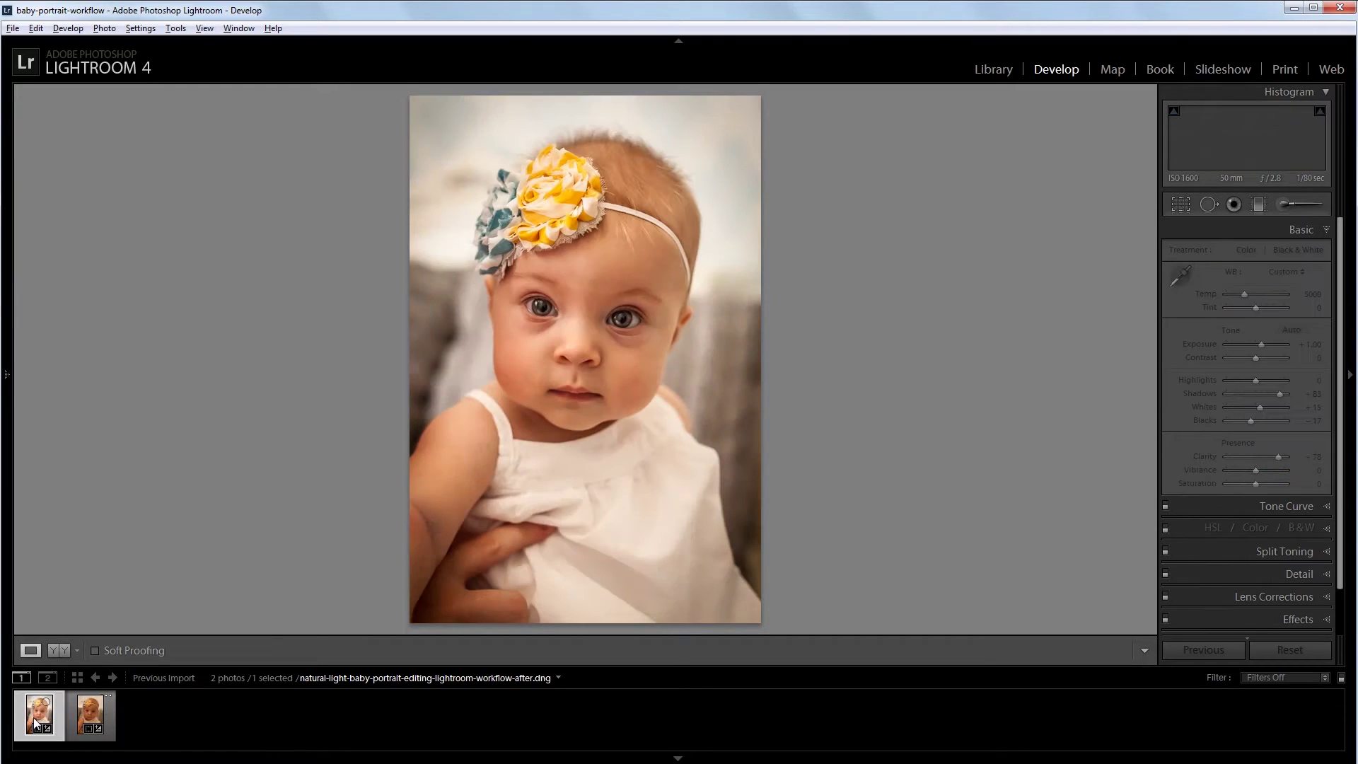
{"action": "left_click", "coordinate": [77, 708]}
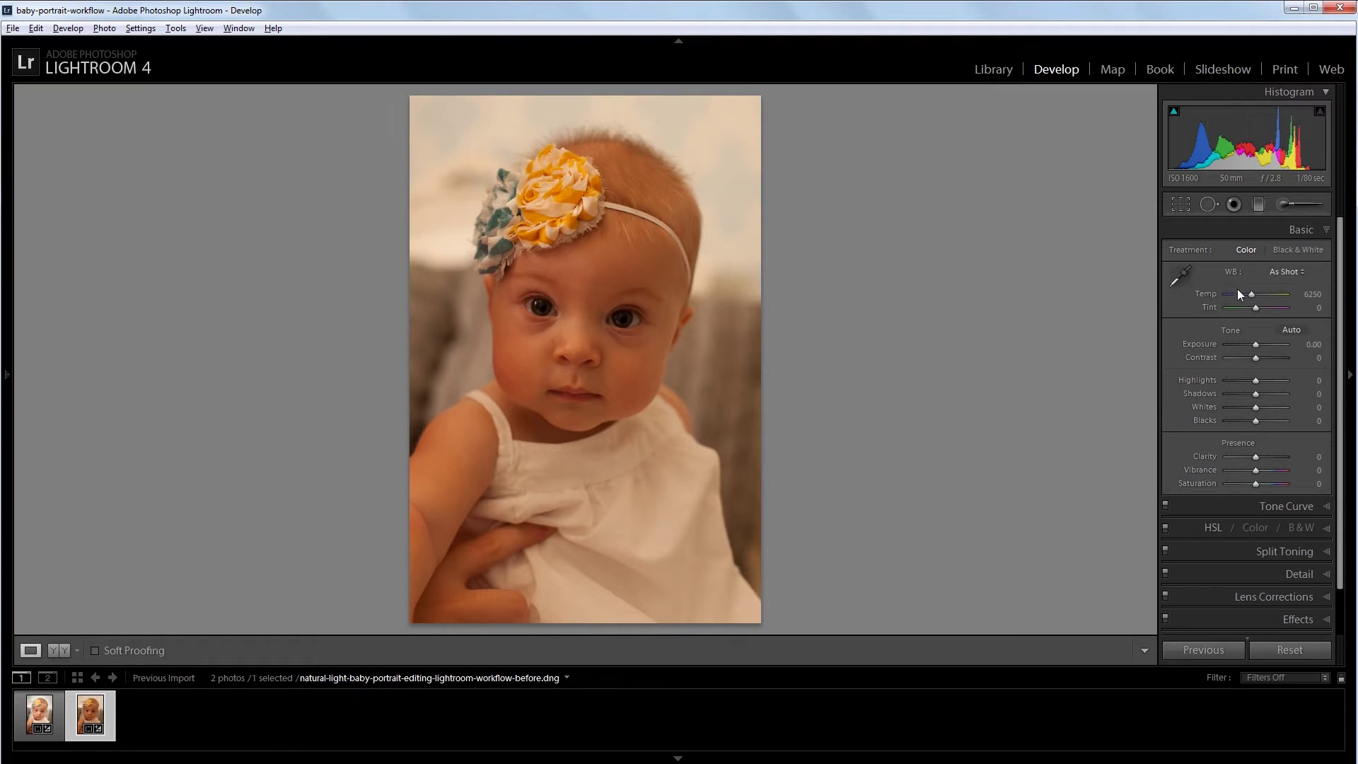
{"action": "left_click_drag", "start_coordinate": [1251, 293], "coordinate": [1244, 292]}
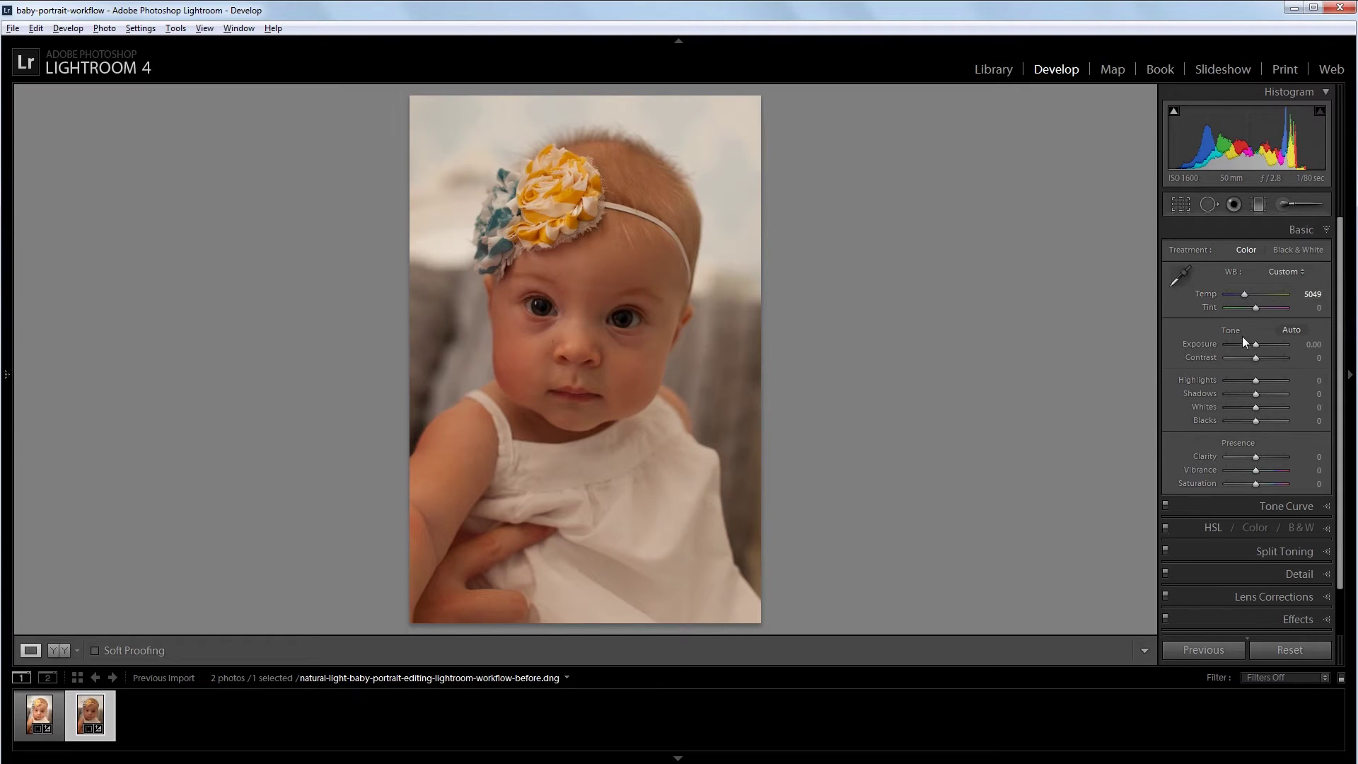
{"action": "left_click_drag", "start_coordinate": [1255, 344], "coordinate": [1260, 344]}
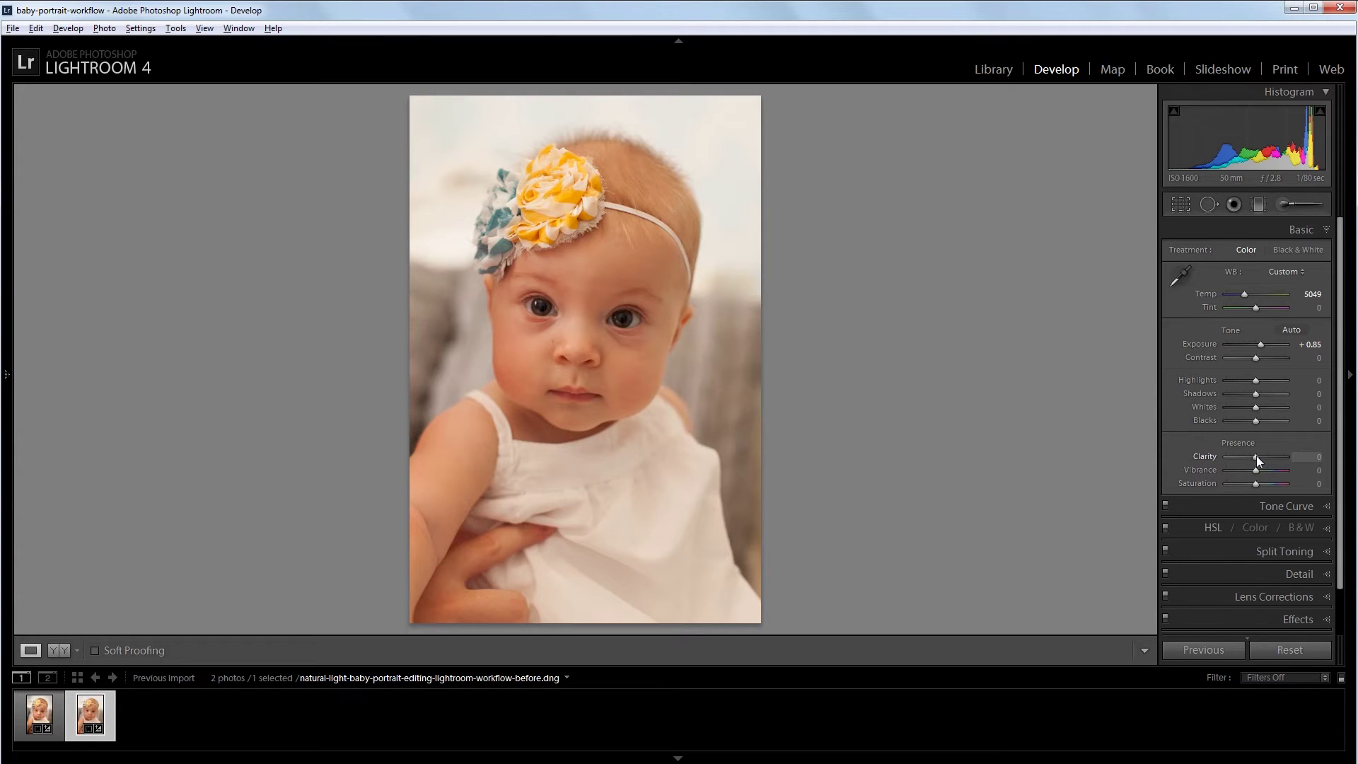
Set the portrait's Clarity to +66, Shadows to +80, Blacks to −17 and Whites to +17
{"action": "left_click_drag", "start_coordinate": [1256, 456], "coordinate": [1275, 448]}
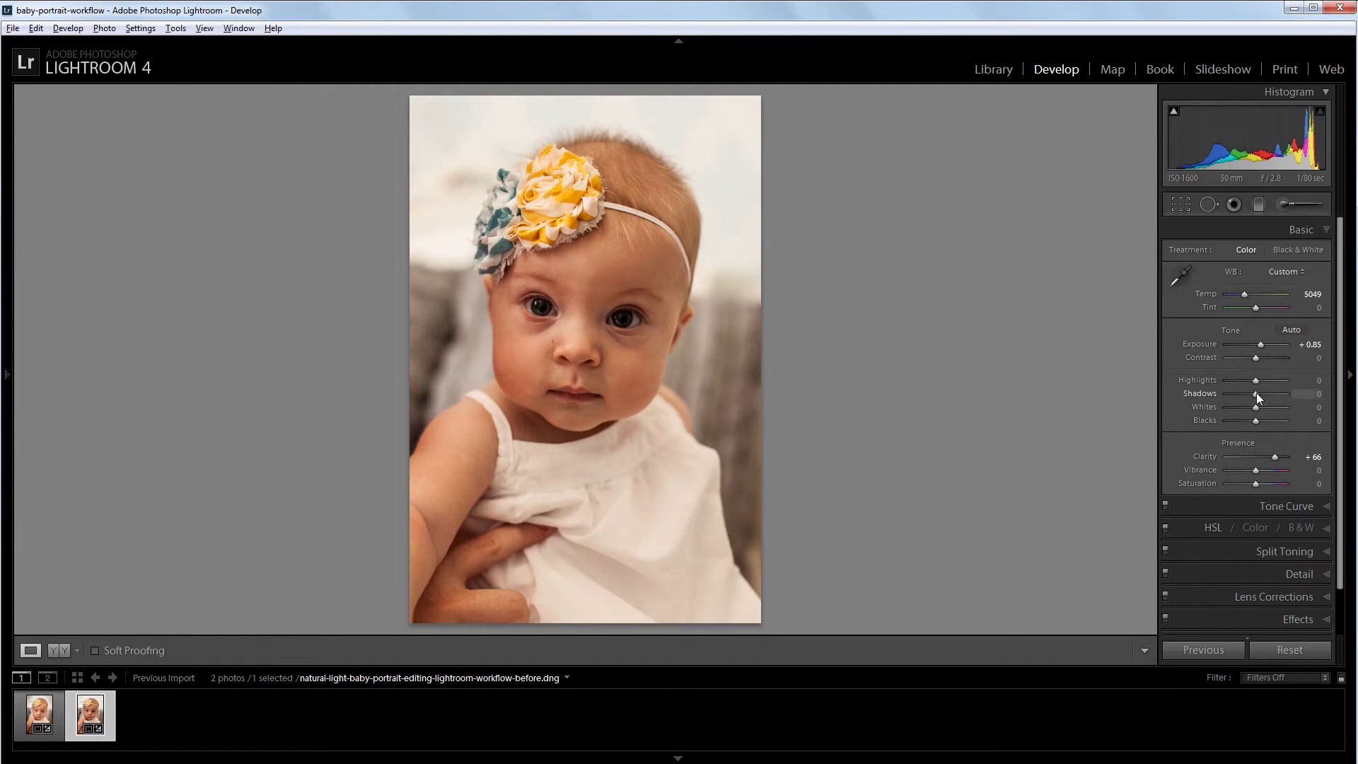
{"action": "left_click_drag", "start_coordinate": [1256, 393], "coordinate": [1279, 396]}
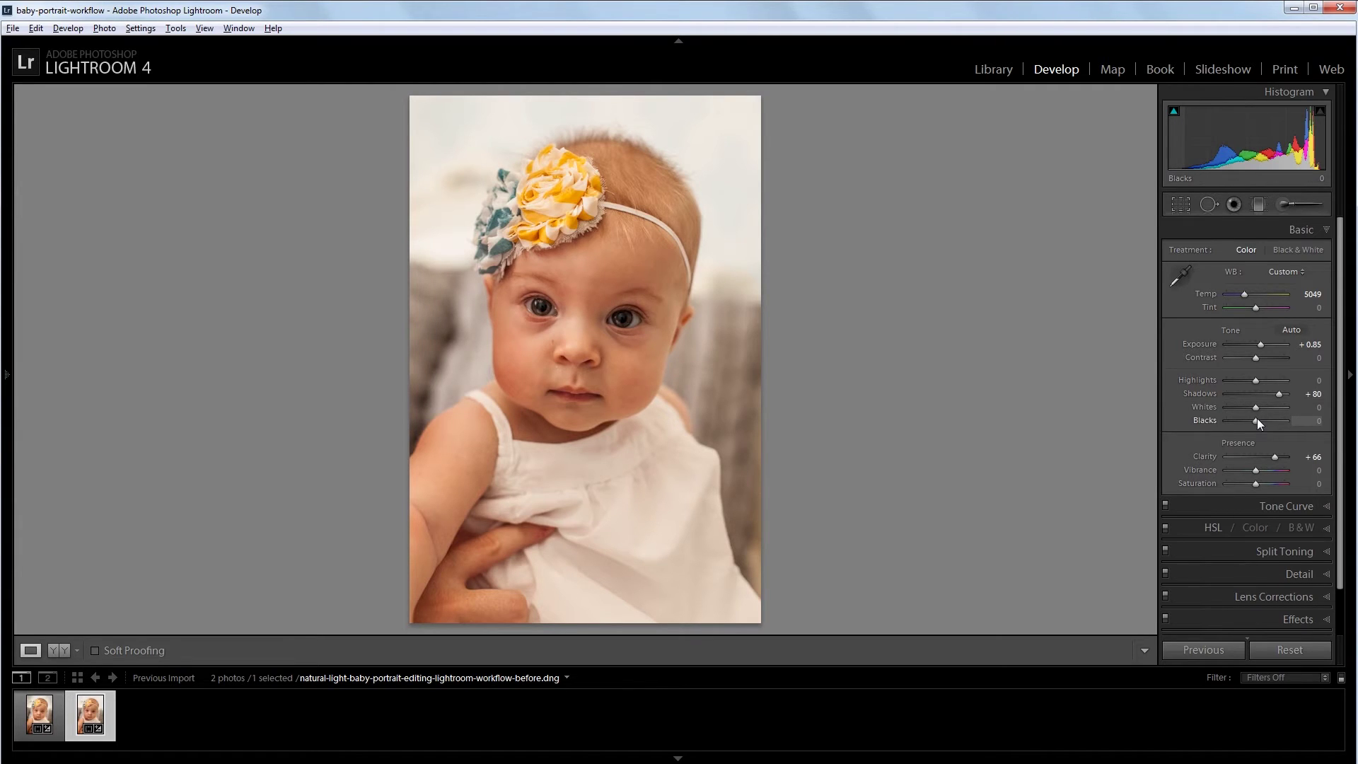
{"action": "left_click_drag", "start_coordinate": [1256, 420], "coordinate": [1253, 420]}
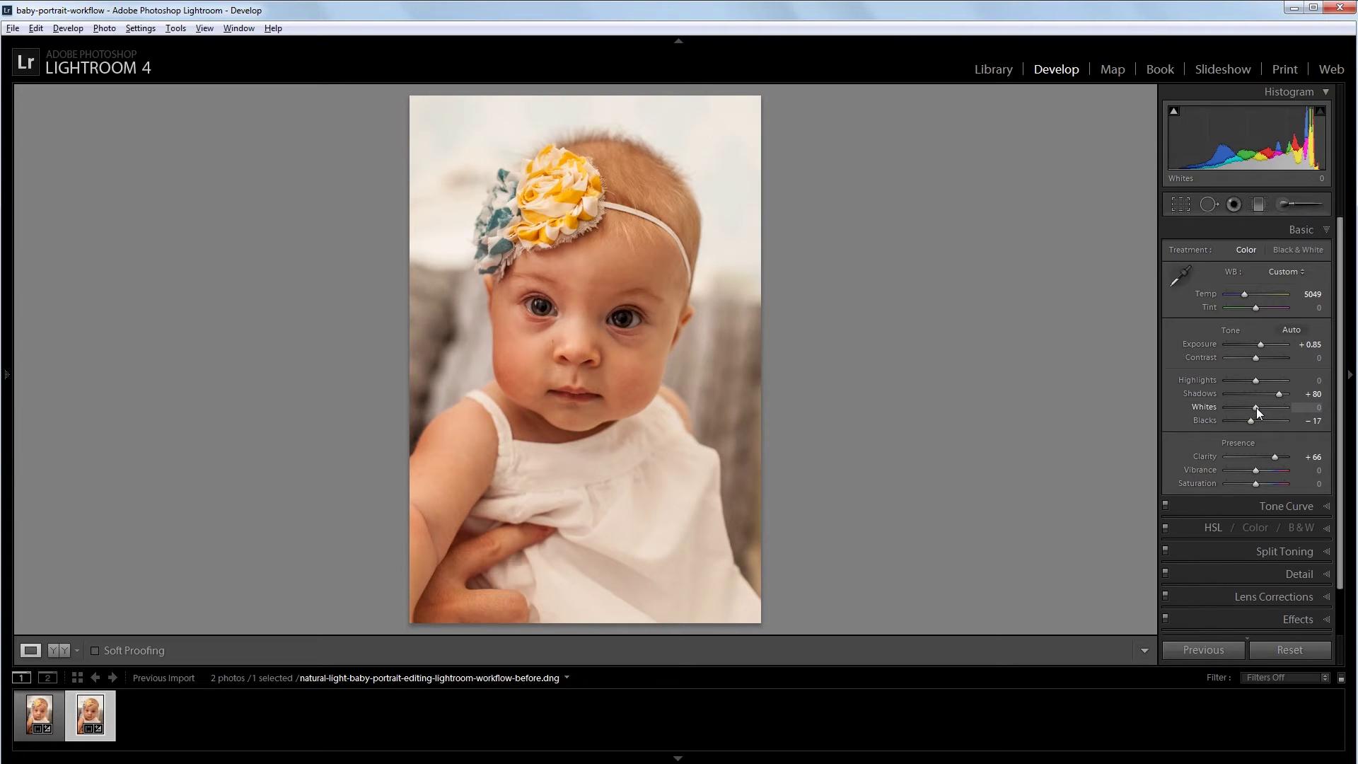
{"action": "left_click_drag", "start_coordinate": [1256, 408], "coordinate": [1261, 410]}
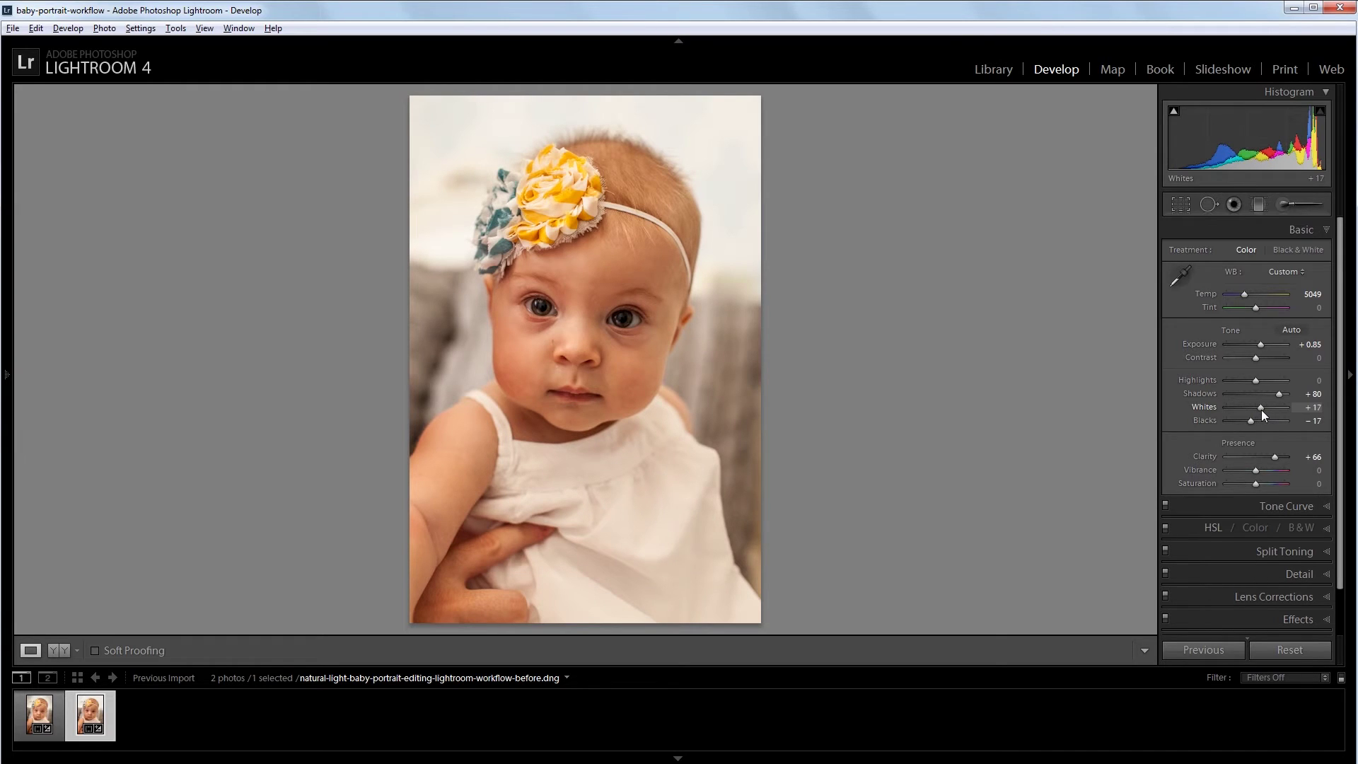
Narrow the tone curve's highlights region to the brightest tones and set the curve's Highlights to +14
{"action": "left_click", "coordinate": [1272, 499]}
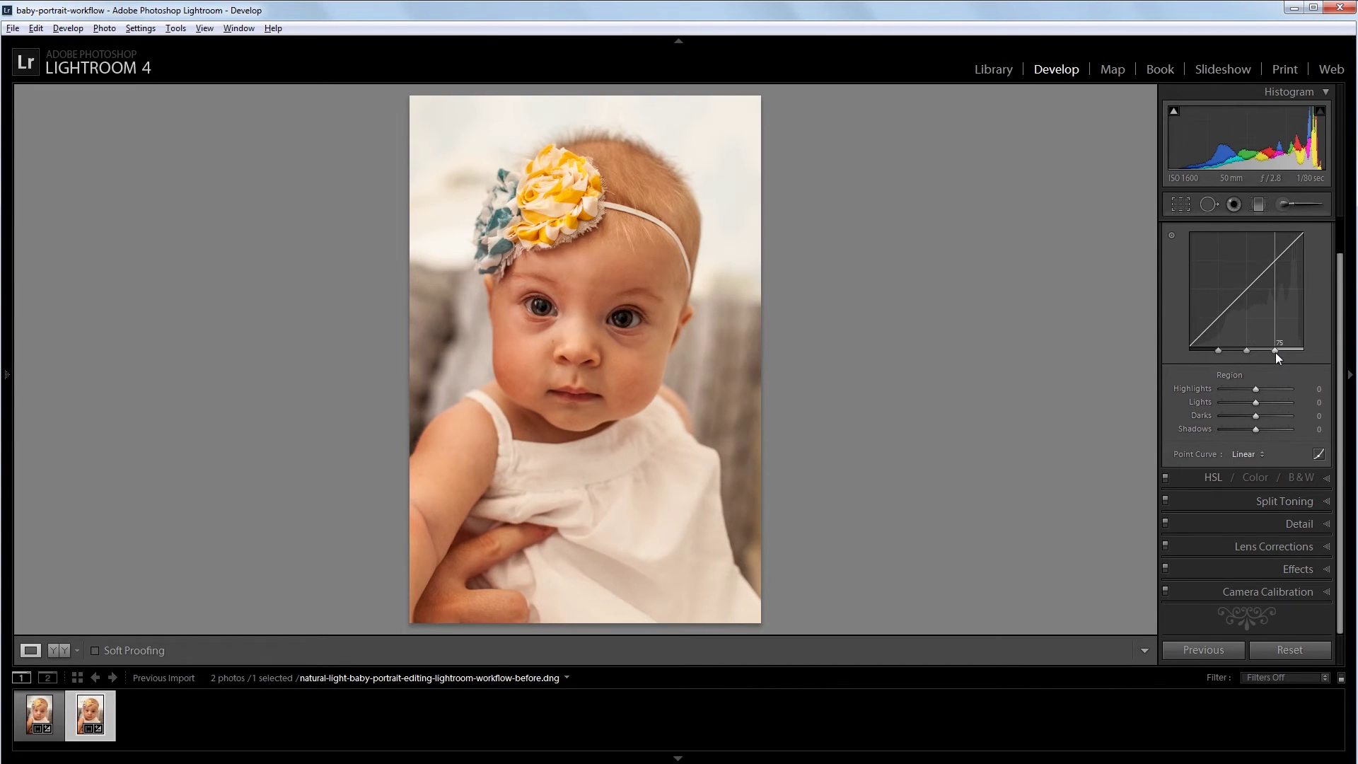
{"action": "left_click_drag", "start_coordinate": [1275, 352], "coordinate": [1297, 350]}
{"action": "left_click_drag", "start_coordinate": [1255, 387], "coordinate": [1259, 386]}
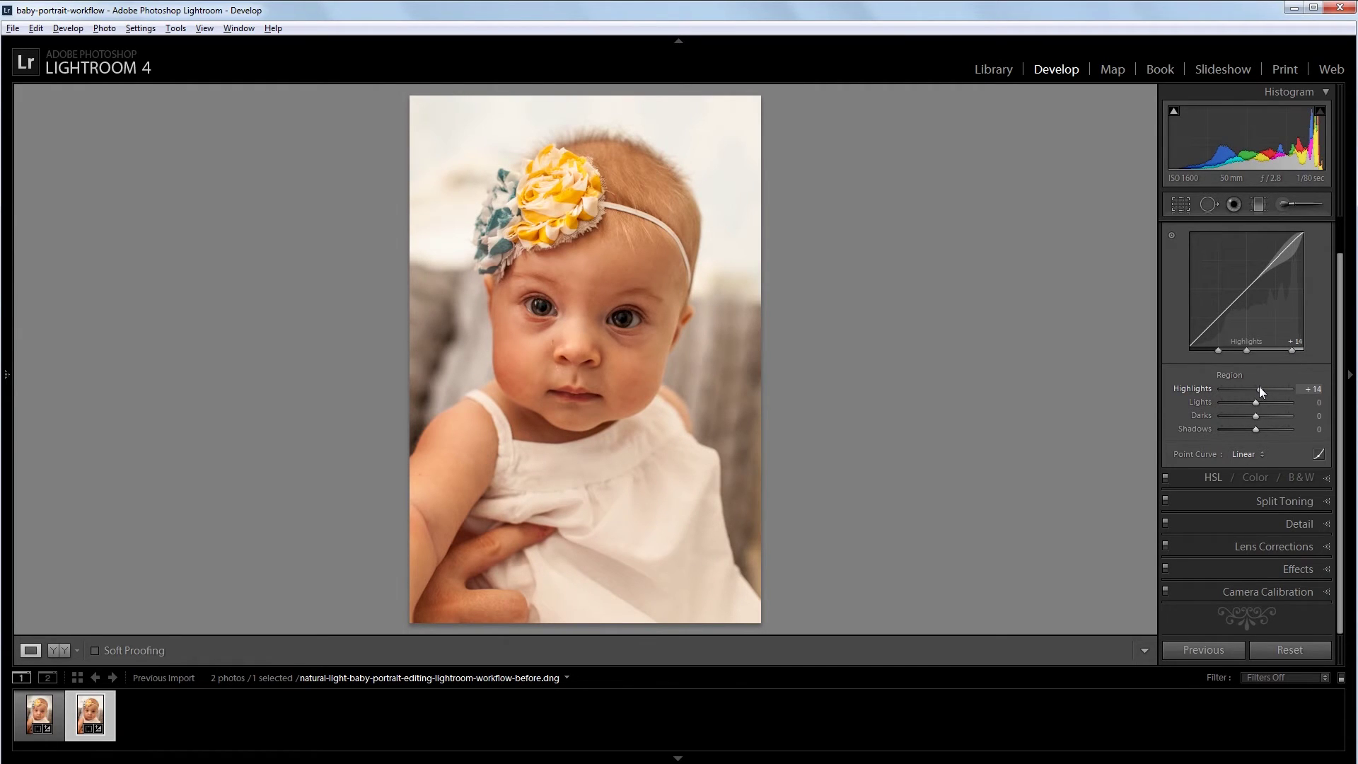
Set the sharpening Amount to 99 and the Luminance noise reduction to 52
{"action": "left_click", "coordinate": [1279, 521]}
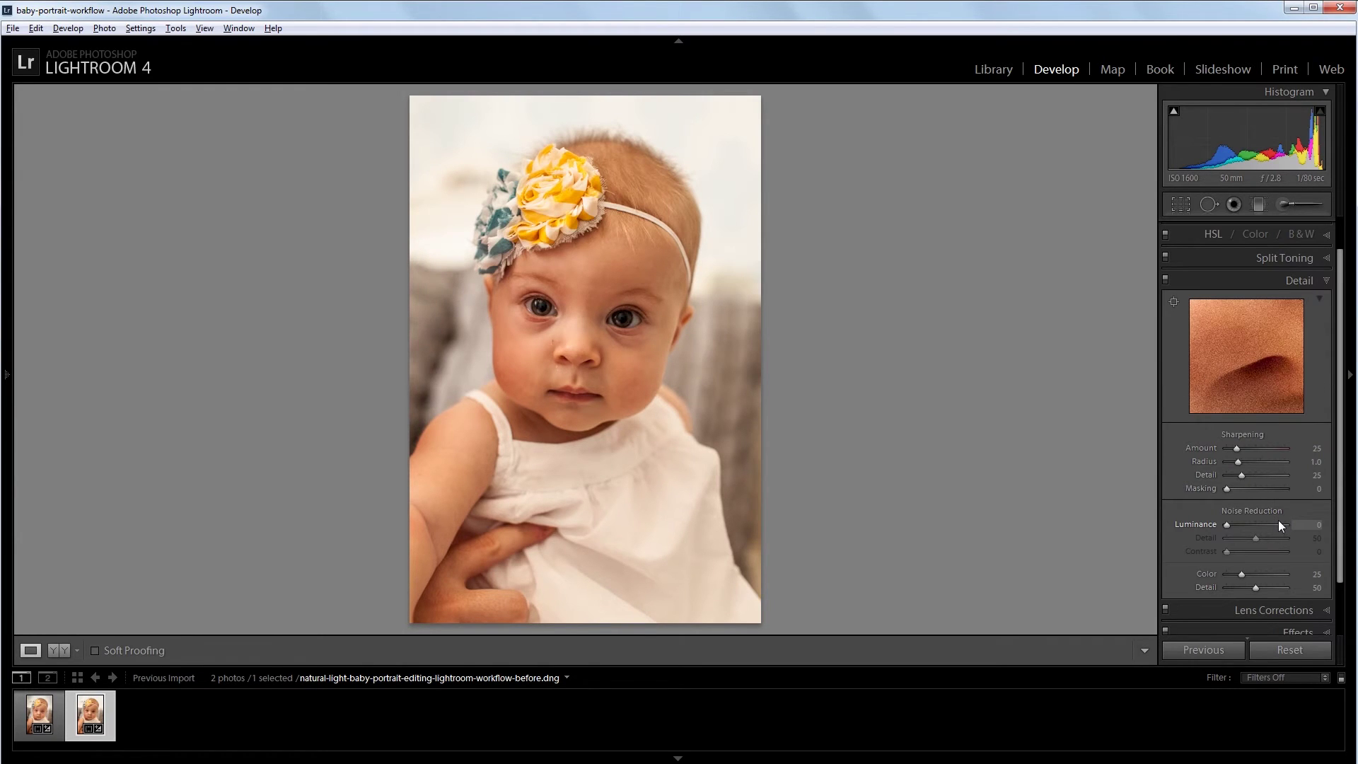
{"action": "left_click_drag", "start_coordinate": [1244, 448], "coordinate": [1263, 449]}
{"action": "left_click_drag", "start_coordinate": [1255, 523], "coordinate": [1259, 524]}
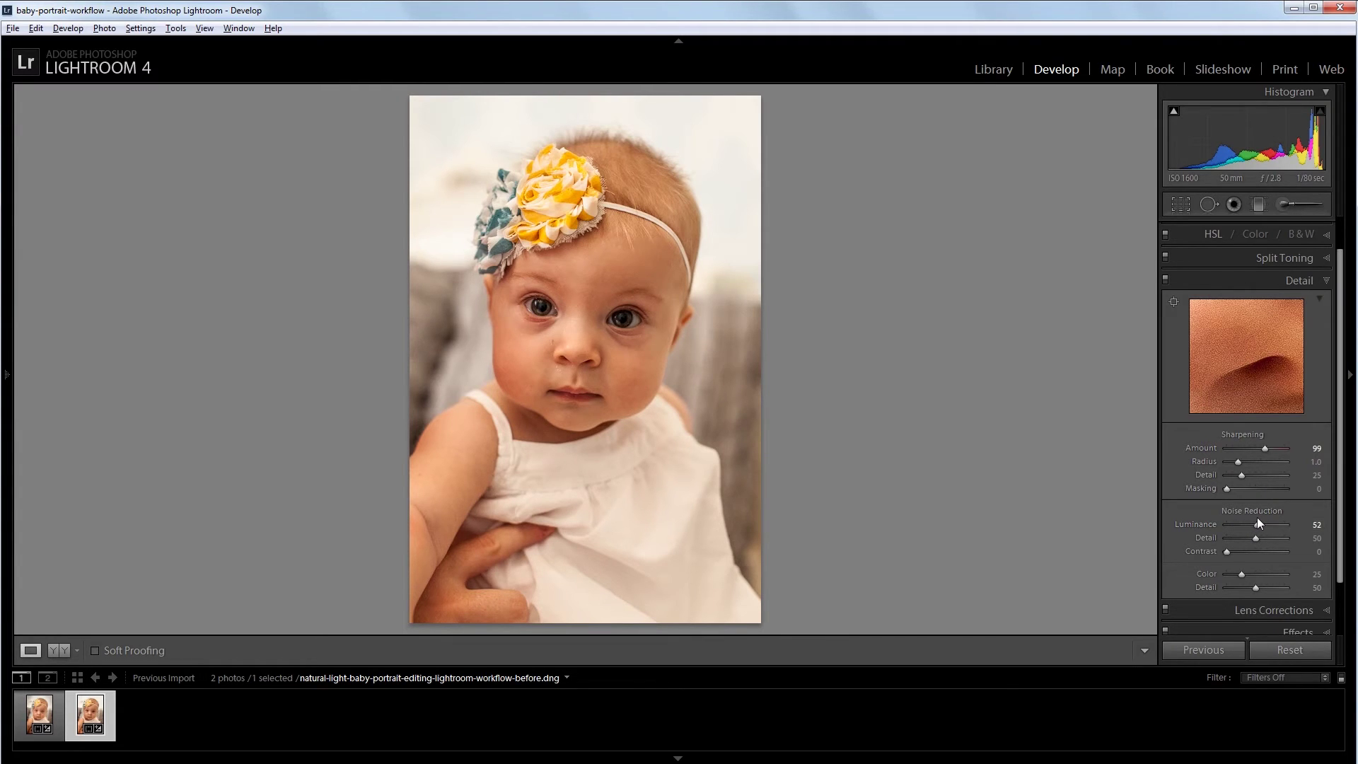
Enable lens profile corrections with Vignetting at 0 and turn on Remove Chromatic Aberration
{"action": "left_click", "coordinate": [1266, 609]}
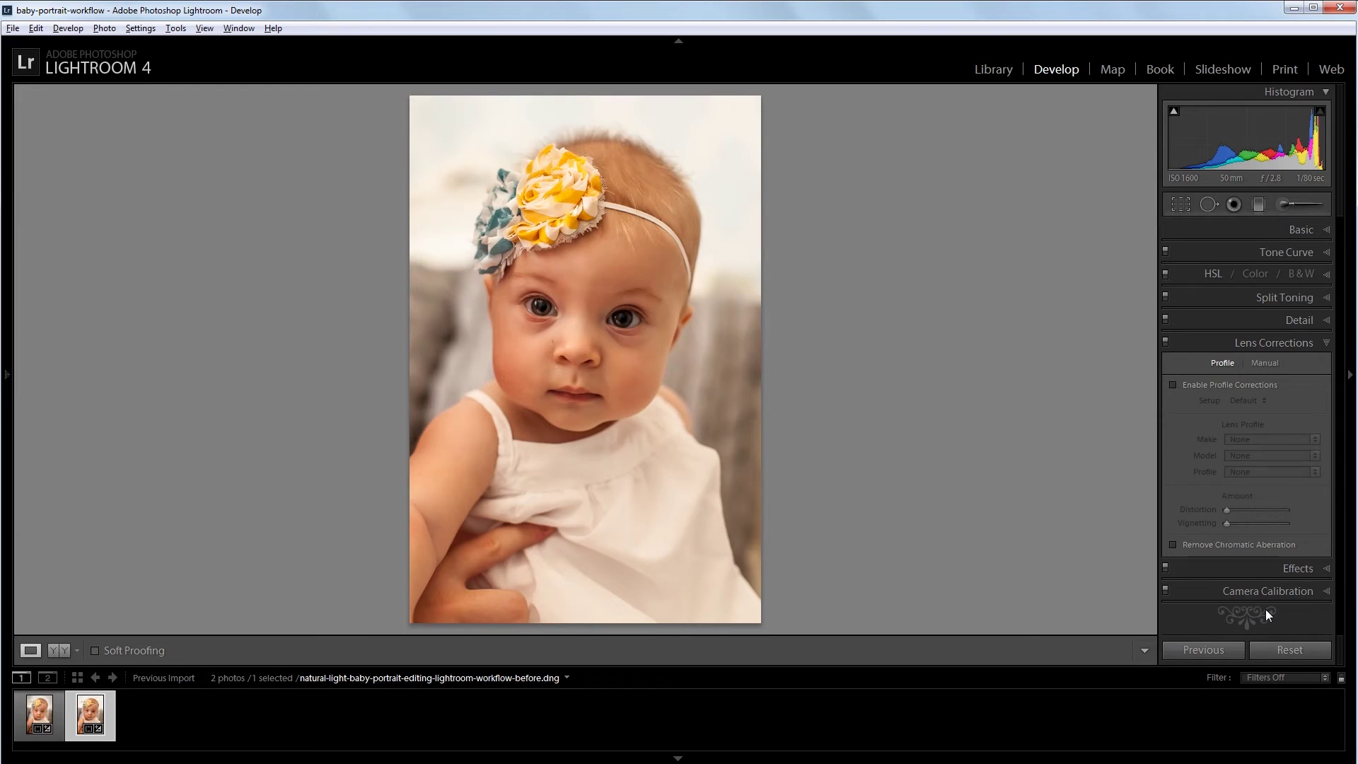
{"action": "left_click", "coordinate": [1179, 380]}
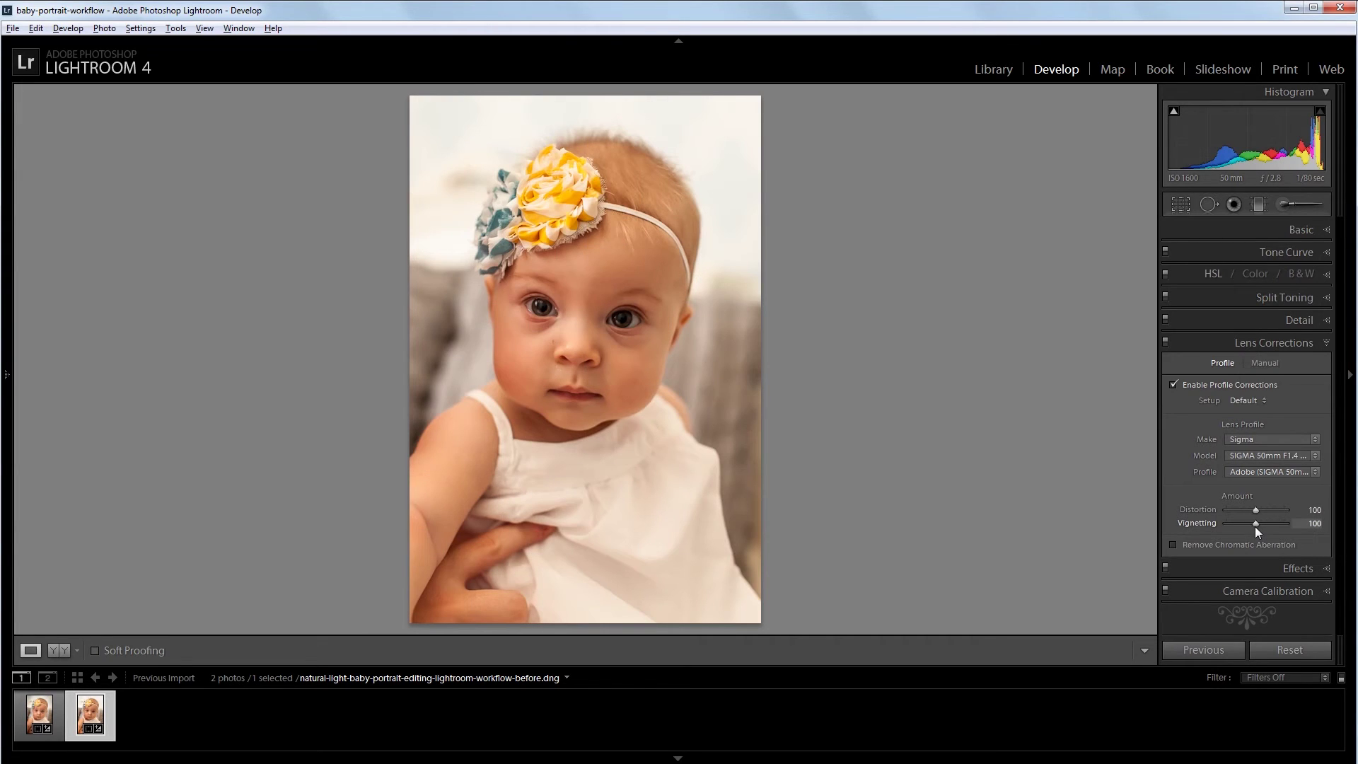
{"action": "left_click_drag", "start_coordinate": [1253, 526], "coordinate": [1212, 534]}
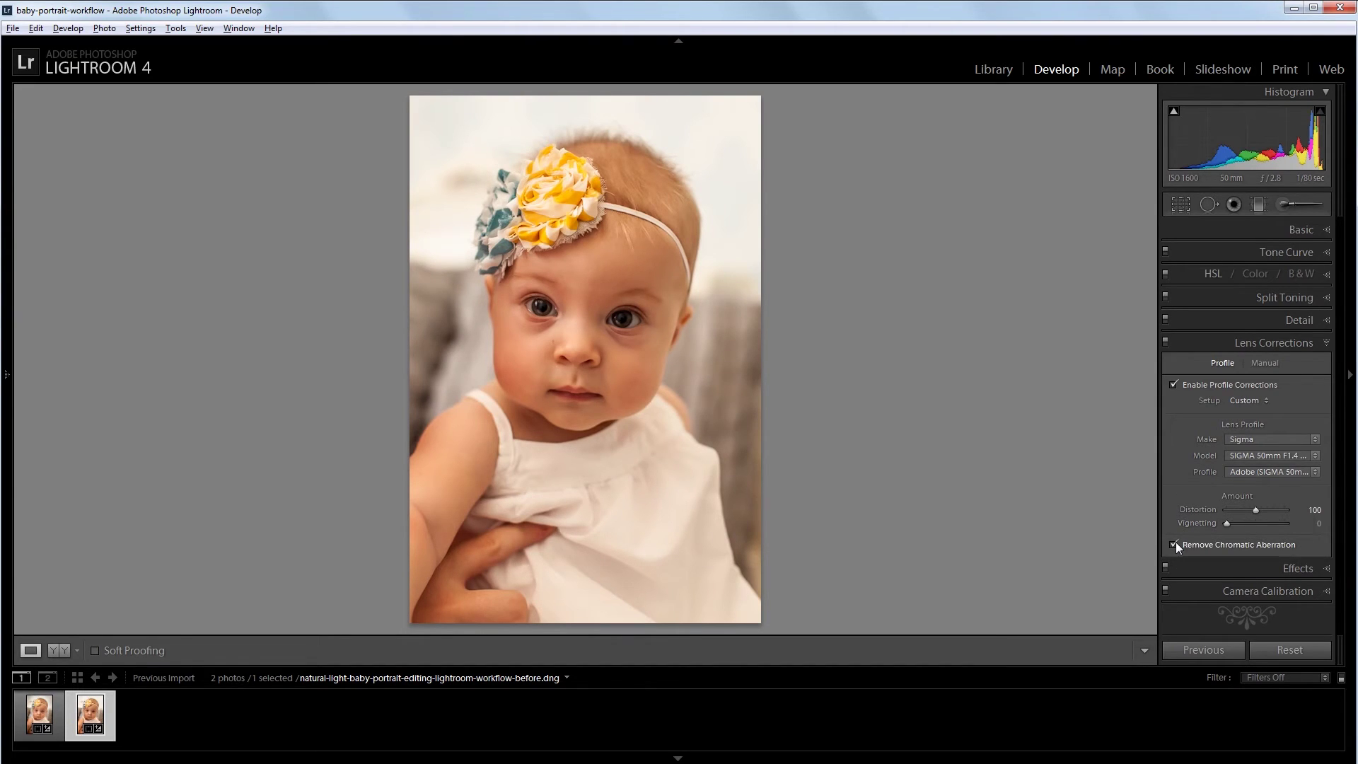
Add a Highlight Priority post-crop vignette with Amount −29 and Midpoint 60
{"action": "left_click", "coordinate": [1262, 562]}
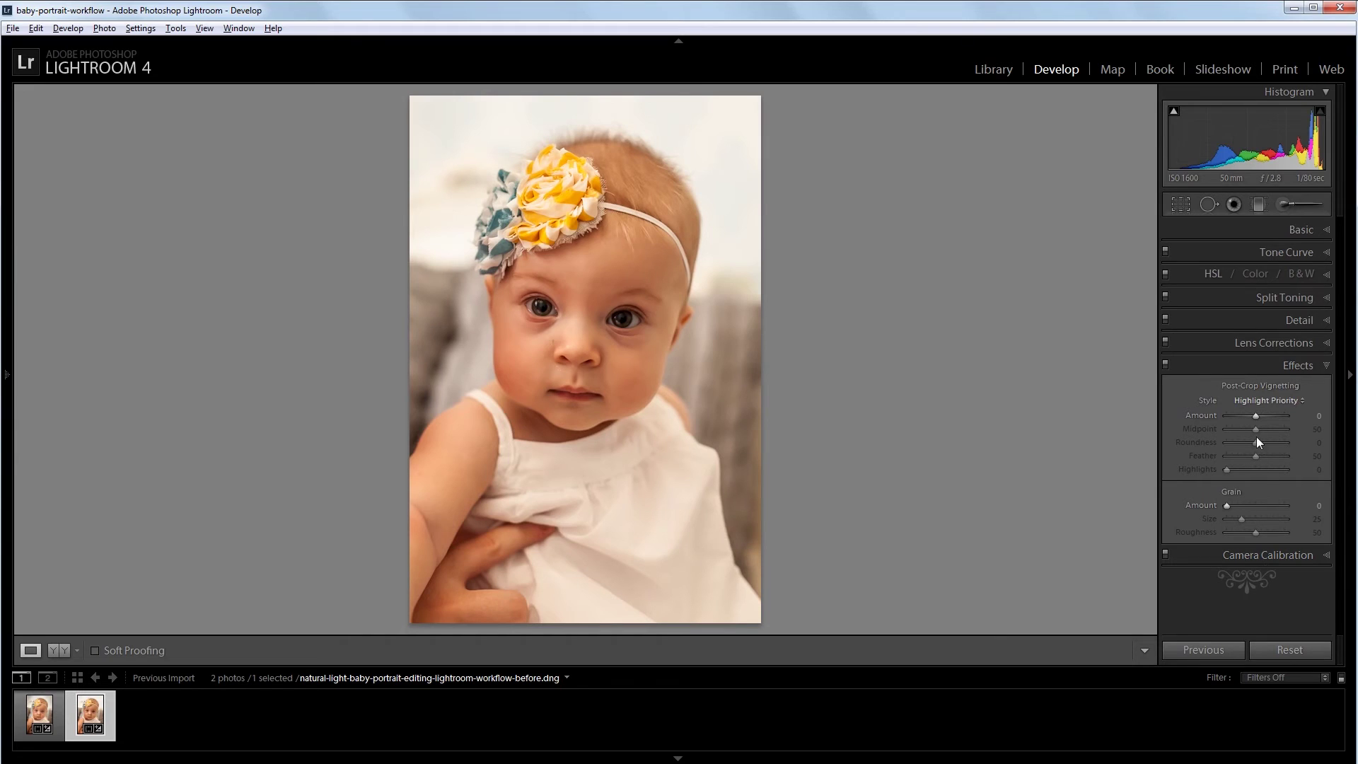
{"action": "left_click_drag", "start_coordinate": [1254, 418], "coordinate": [1246, 422]}
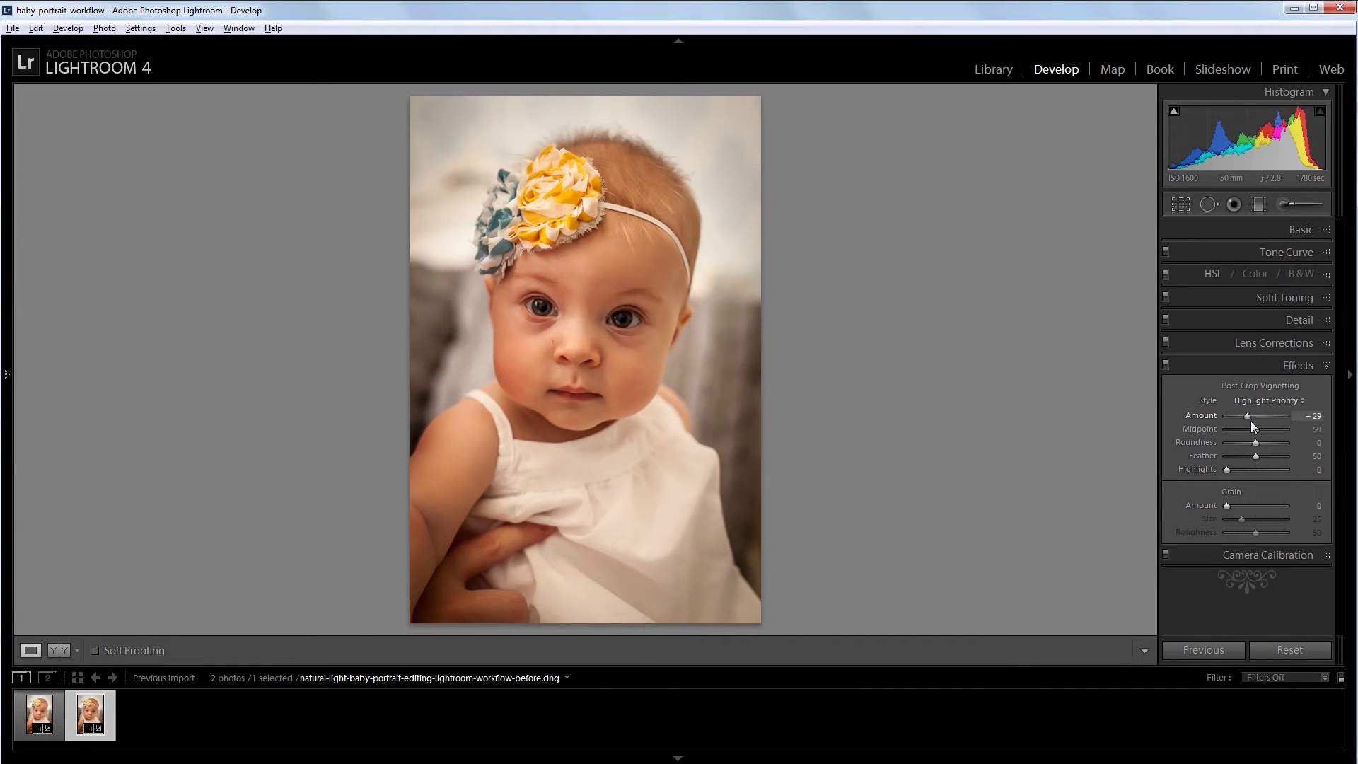
{"action": "left_click_drag", "start_coordinate": [1255, 429], "coordinate": [1260, 430]}
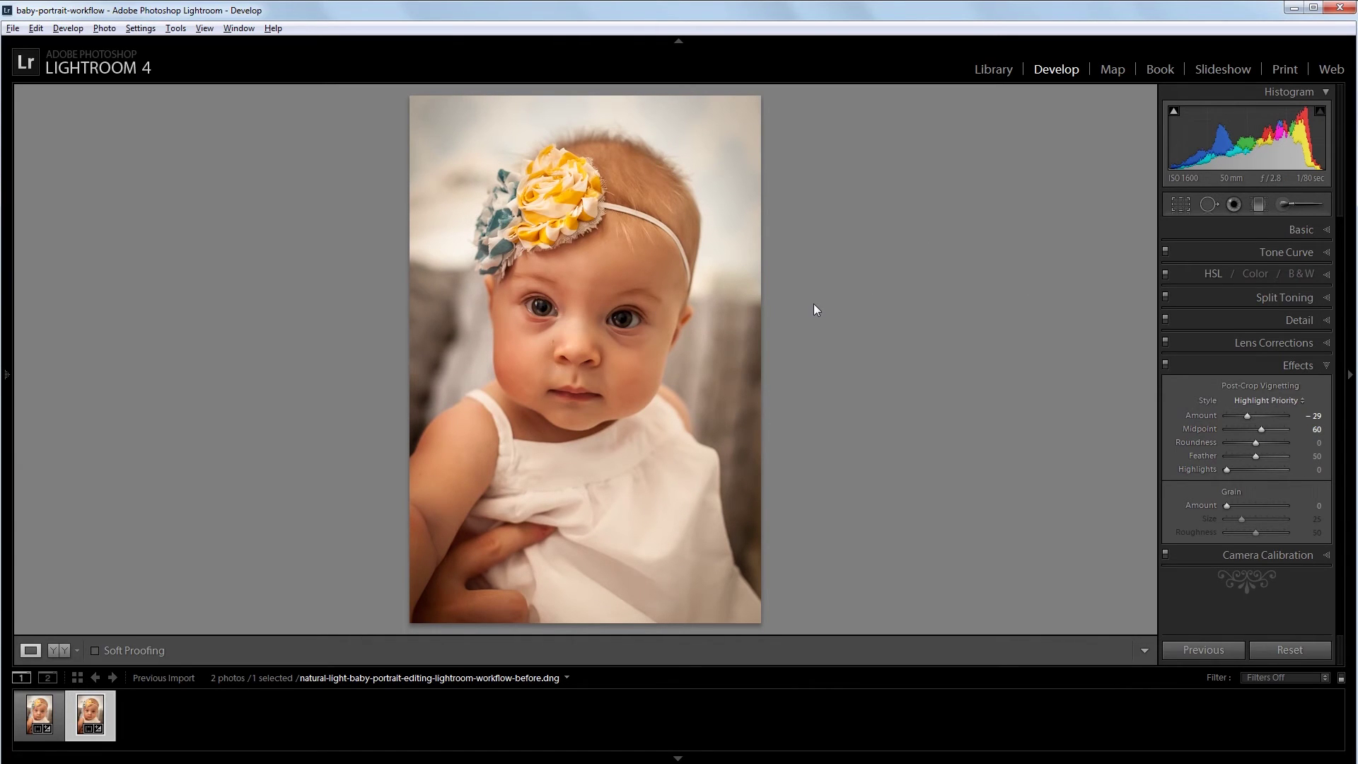
Heal the blemish beside the nose and the spots below the nostril, using clean cheek skin as the source
{"action": "left_click", "coordinate": [558, 350]}
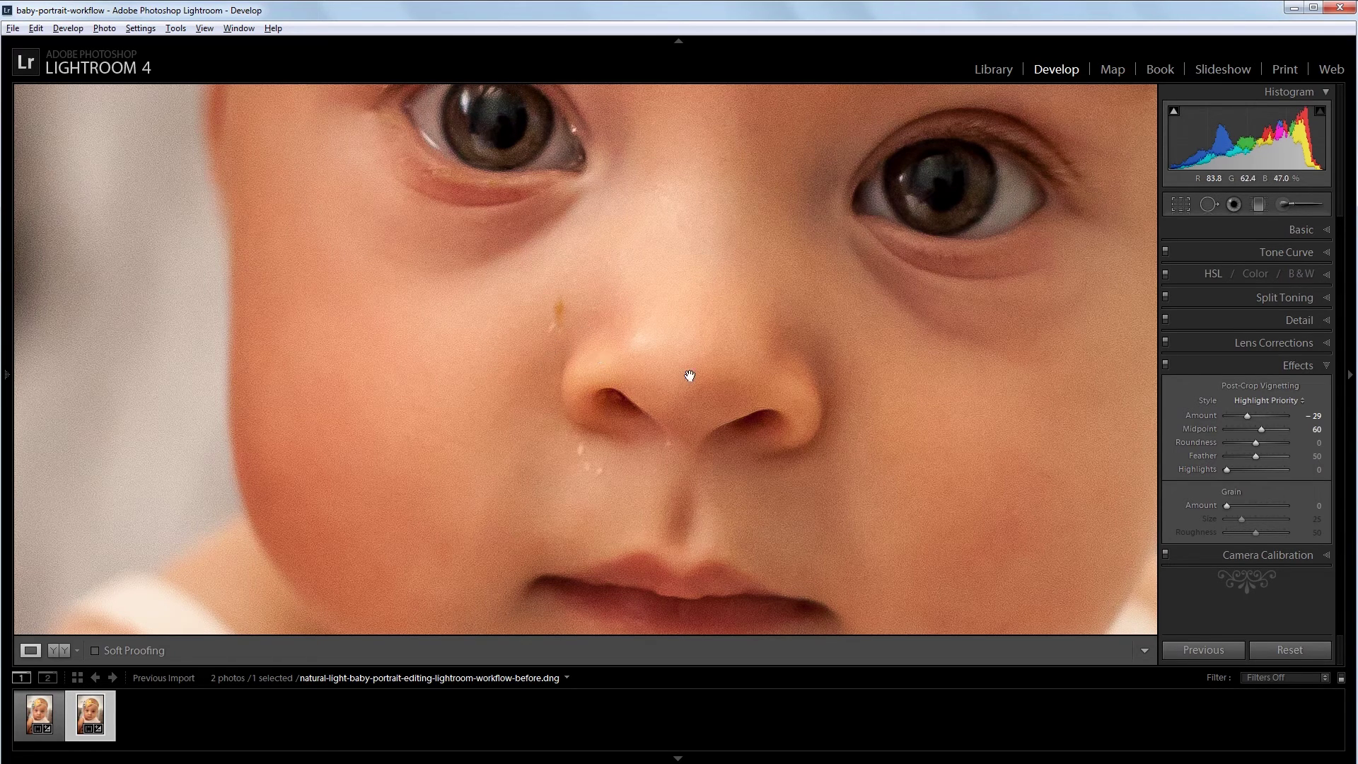
{"action": "left_click", "coordinate": [1208, 206]}
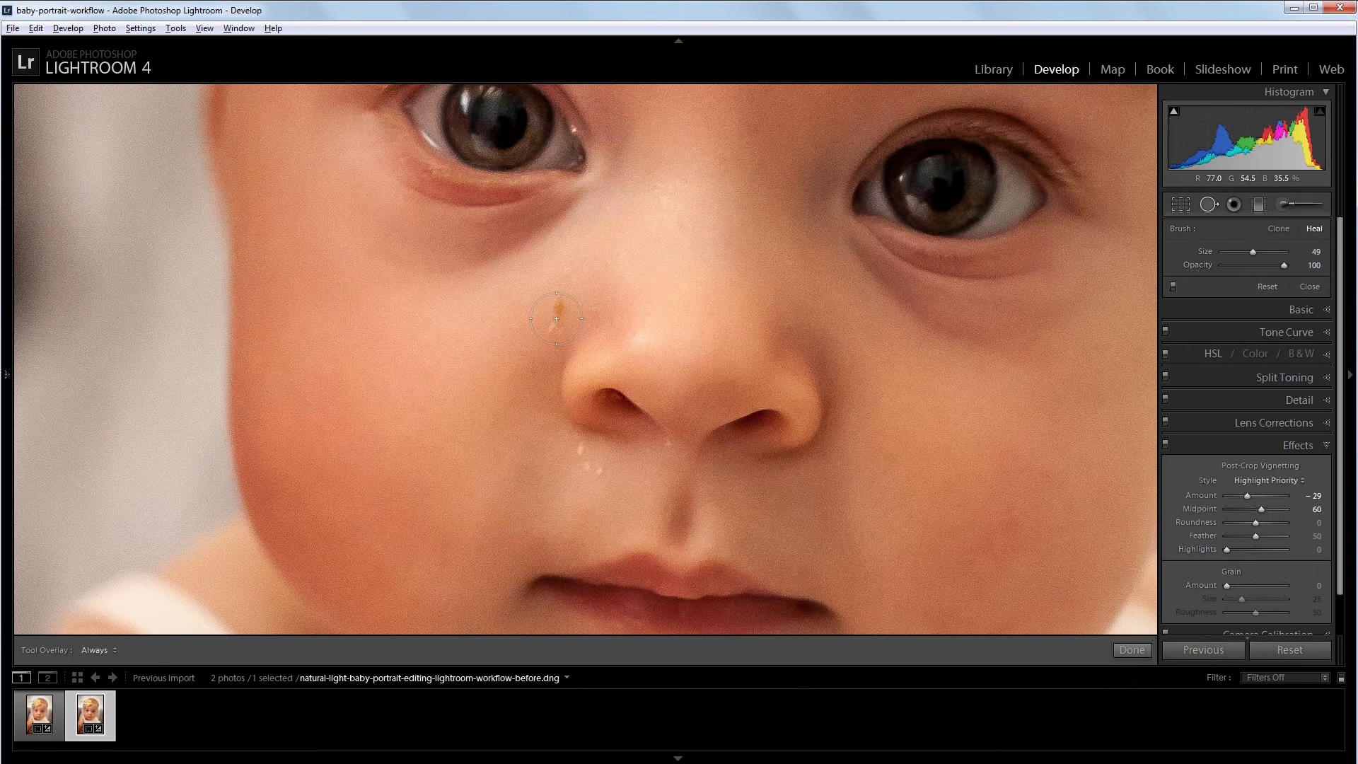
{"action": "mouse_move", "coordinate": [556, 318]}
{"action": "left_mouse_down"}
{"action": "mouse_move", "coordinate": [543, 341]}
{"action": "mouse_move", "coordinate": [484, 351]}
{"action": "left_mouse_up"}
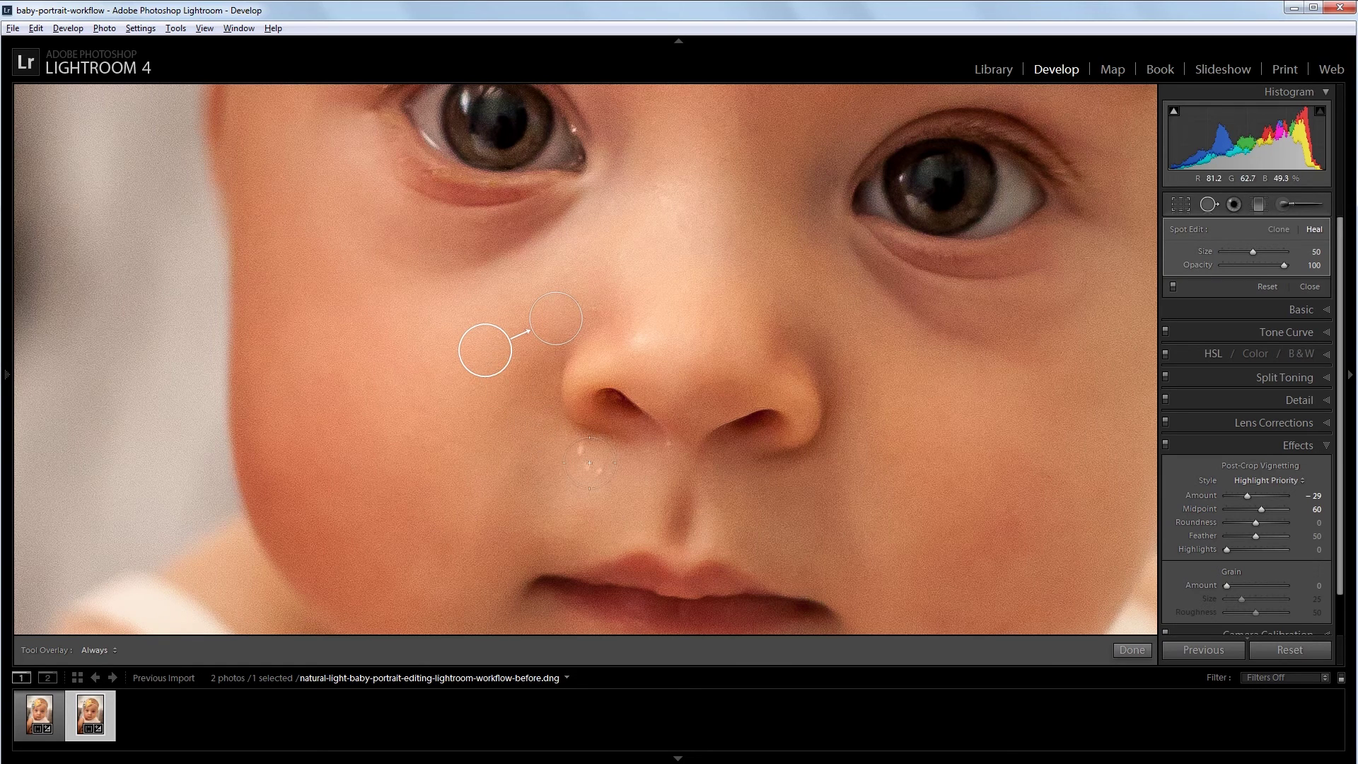
{"action": "left_click_drag", "start_coordinate": [586, 461], "coordinate": [582, 509]}
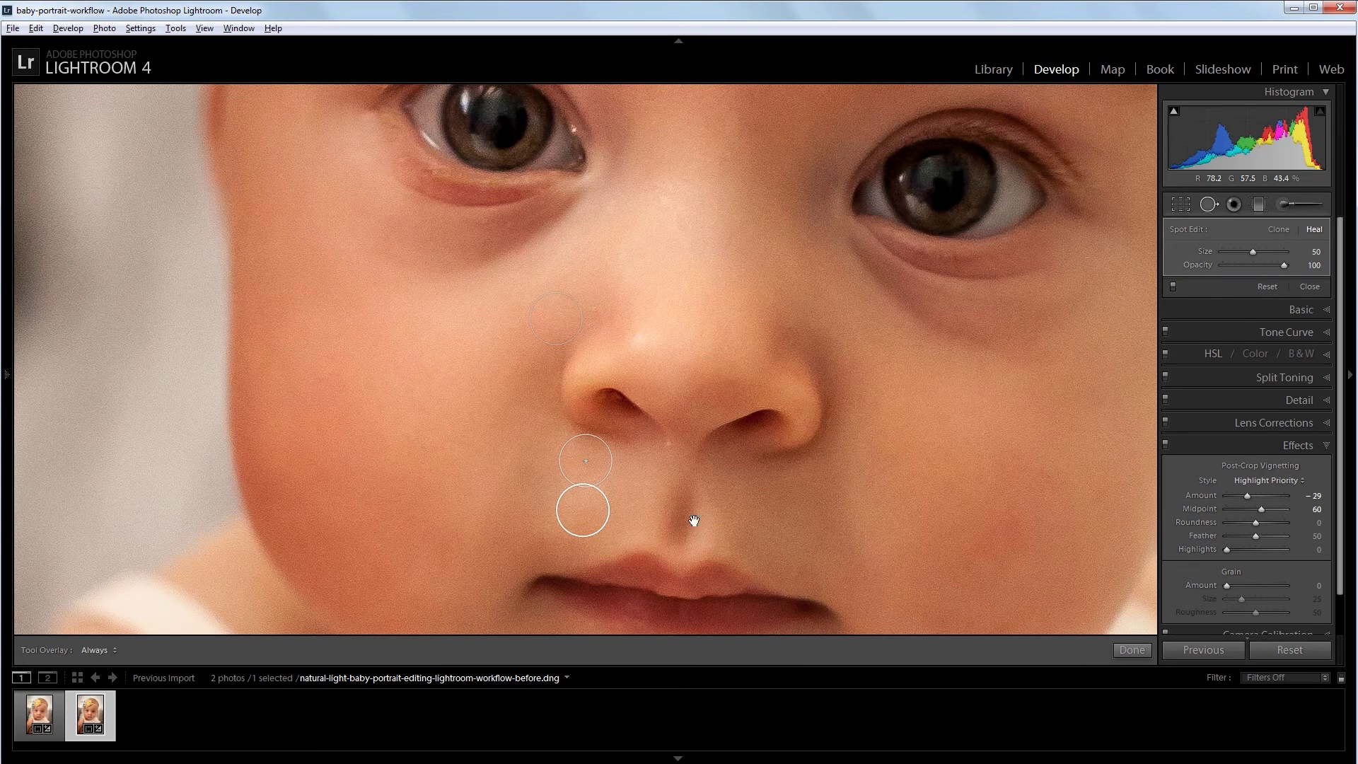
{"action": "left_click", "coordinate": [1207, 205]}
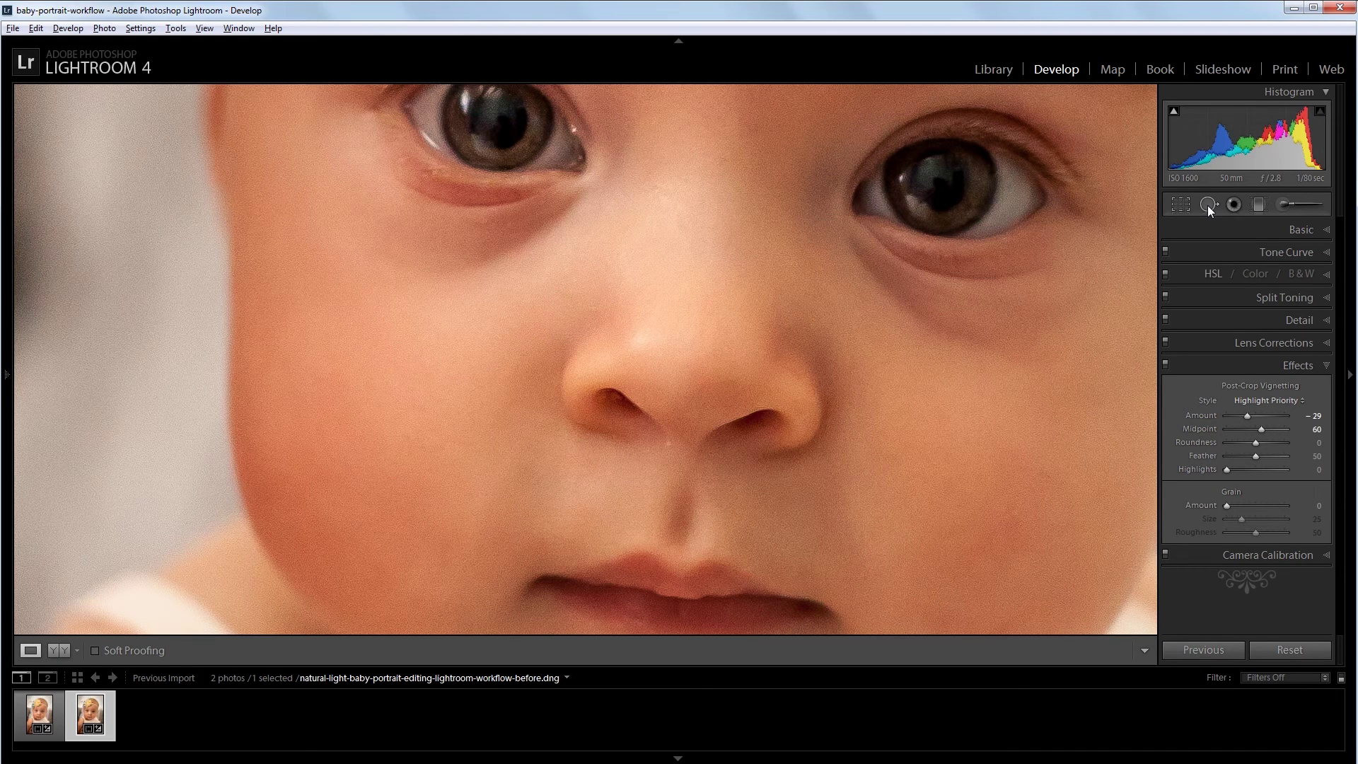
Paint a 0.50 Exposure Adjustment Brush mask over the iris of the eye on the photo's right side
{"action": "left_click_drag", "start_coordinate": [746, 166], "coordinate": [699, 283]}
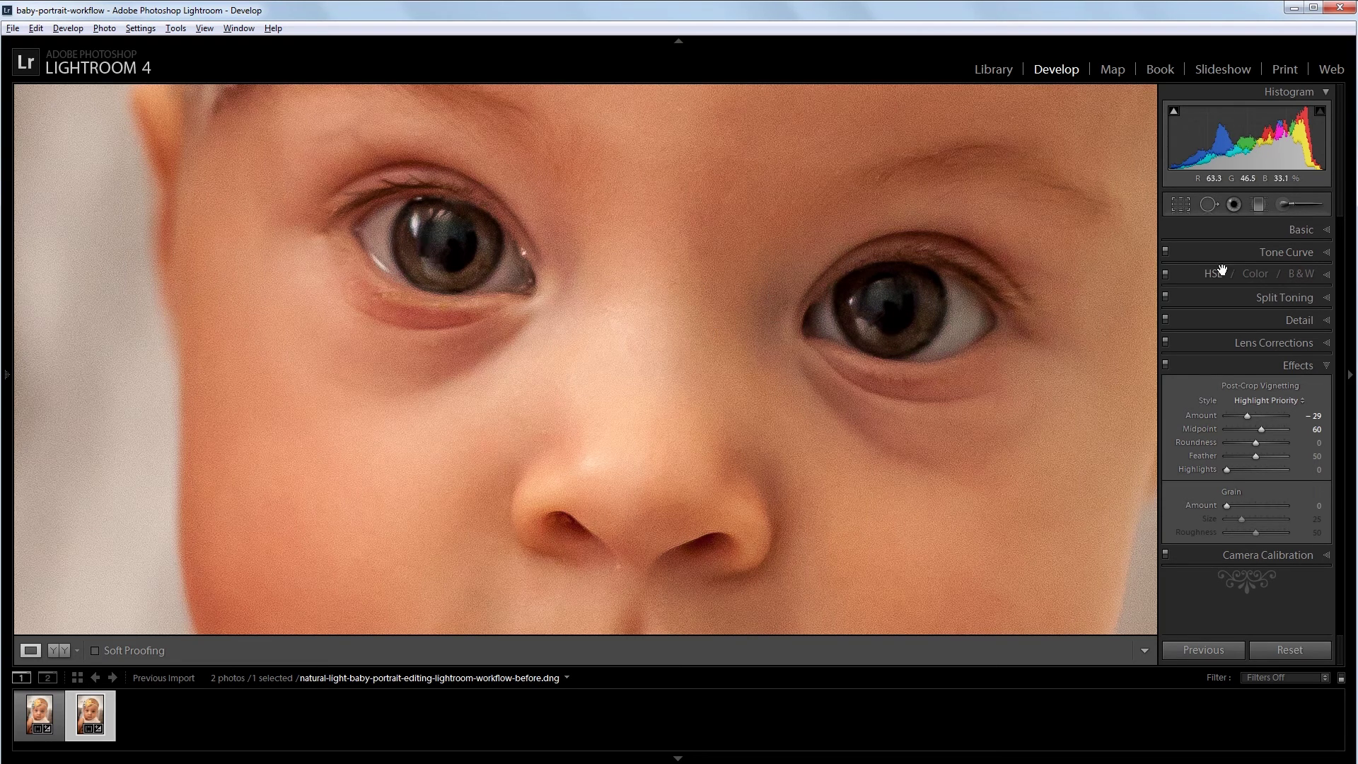
{"action": "left_click", "coordinate": [1285, 205]}
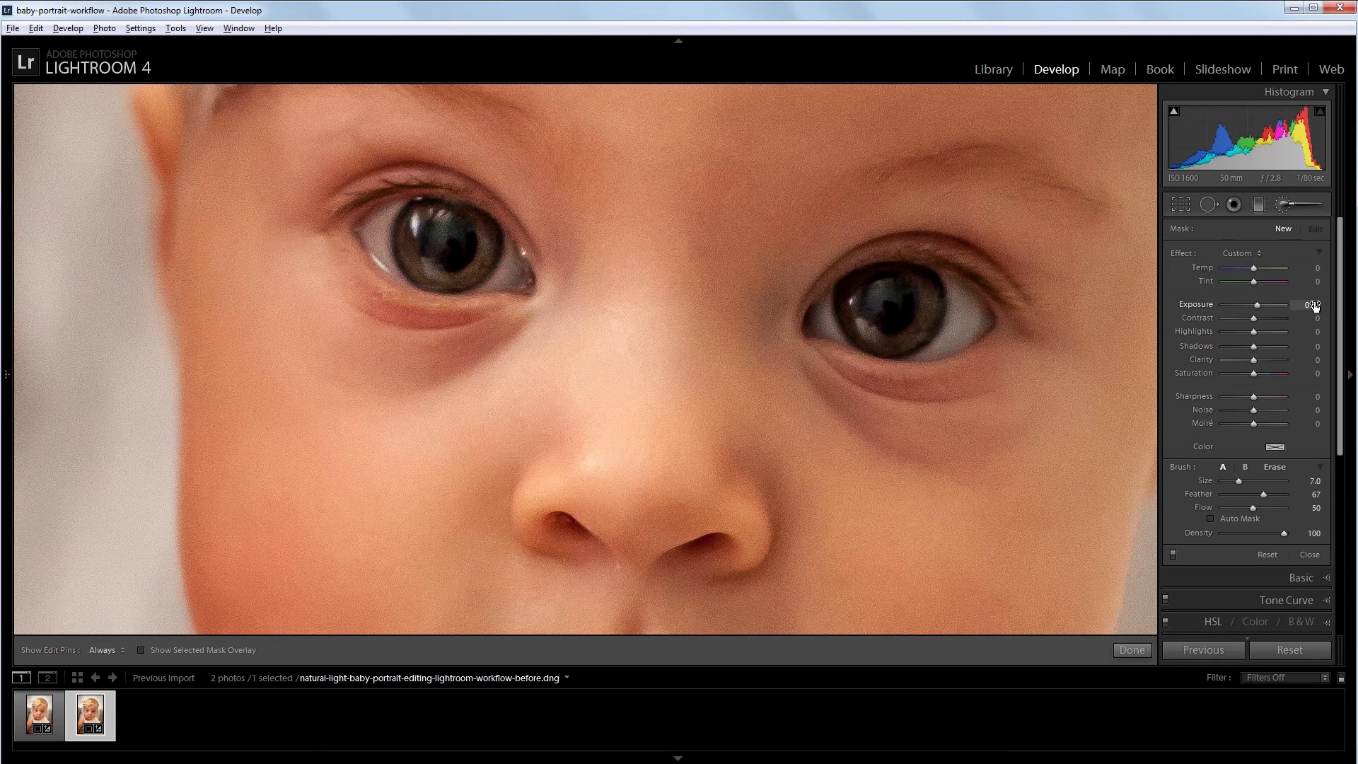
{"action": "key", "text": "h"}
{"action": "mouse_move", "coordinate": [925, 292]}
{"action": "left_mouse_down"}
{"action": "mouse_move", "coordinate": [899, 334]}
{"action": "mouse_move", "coordinate": [854, 325]}
{"action": "mouse_move", "coordinate": [873, 290]}
{"action": "mouse_move", "coordinate": [895, 332]}
{"action": "mouse_move", "coordinate": [859, 304]}
{"action": "mouse_move", "coordinate": [927, 313]}
{"action": "mouse_move", "coordinate": [860, 320]}
{"action": "mouse_move", "coordinate": [873, 294]}
{"action": "mouse_move", "coordinate": [908, 291]}
{"action": "mouse_move", "coordinate": [918, 321]}
{"action": "mouse_move", "coordinate": [869, 329]}
{"action": "mouse_move", "coordinate": [850, 305]}
{"action": "mouse_move", "coordinate": [863, 288]}
{"action": "mouse_move", "coordinate": [926, 290]}
{"action": "left_mouse_up"}
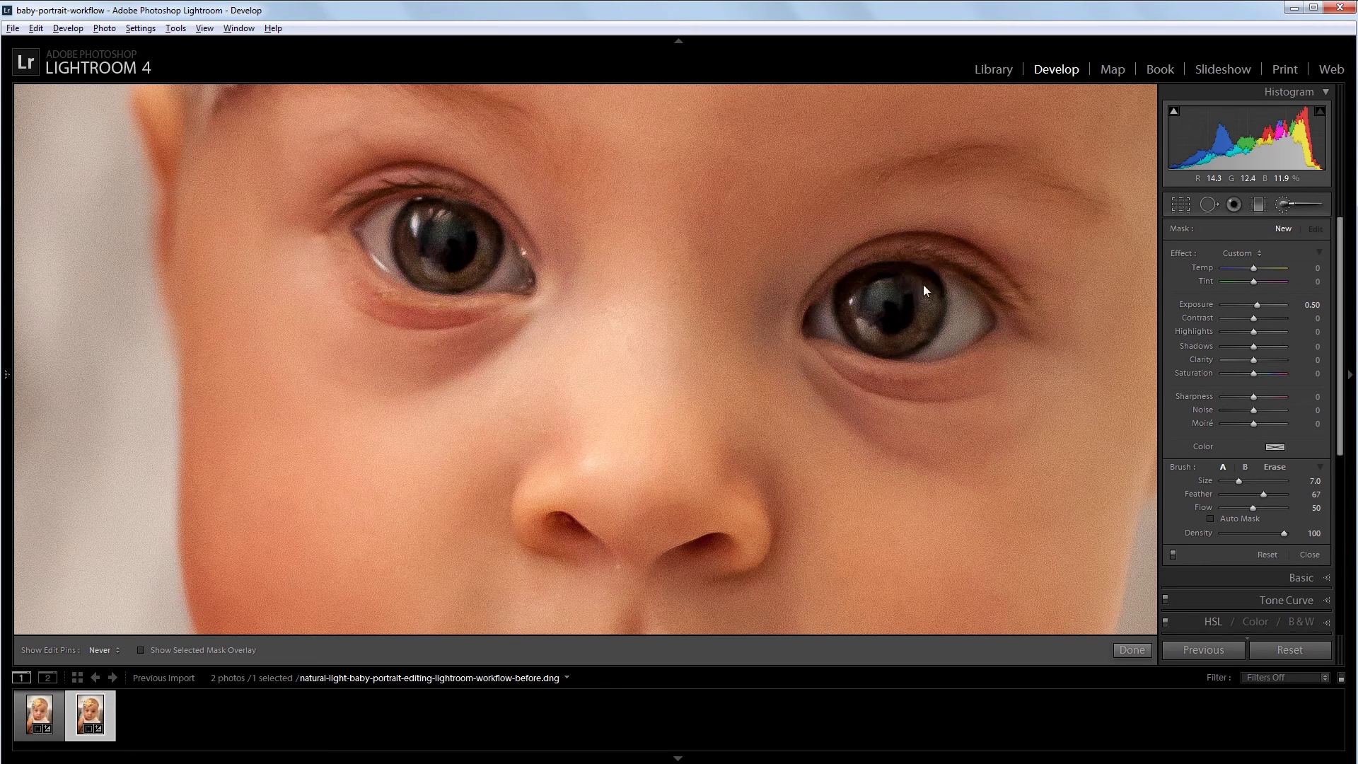
{"action": "key", "text": "h"}
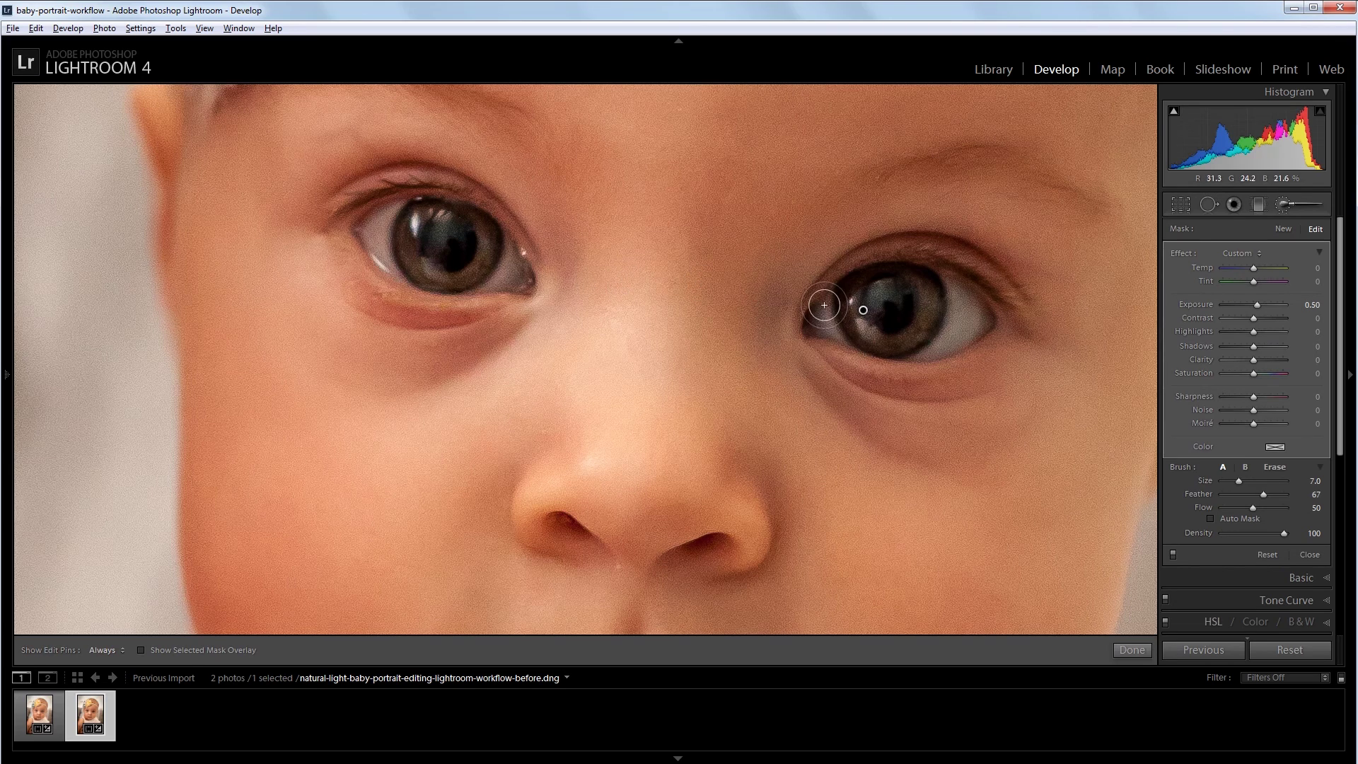
{"action": "left_click", "coordinate": [1279, 200]}
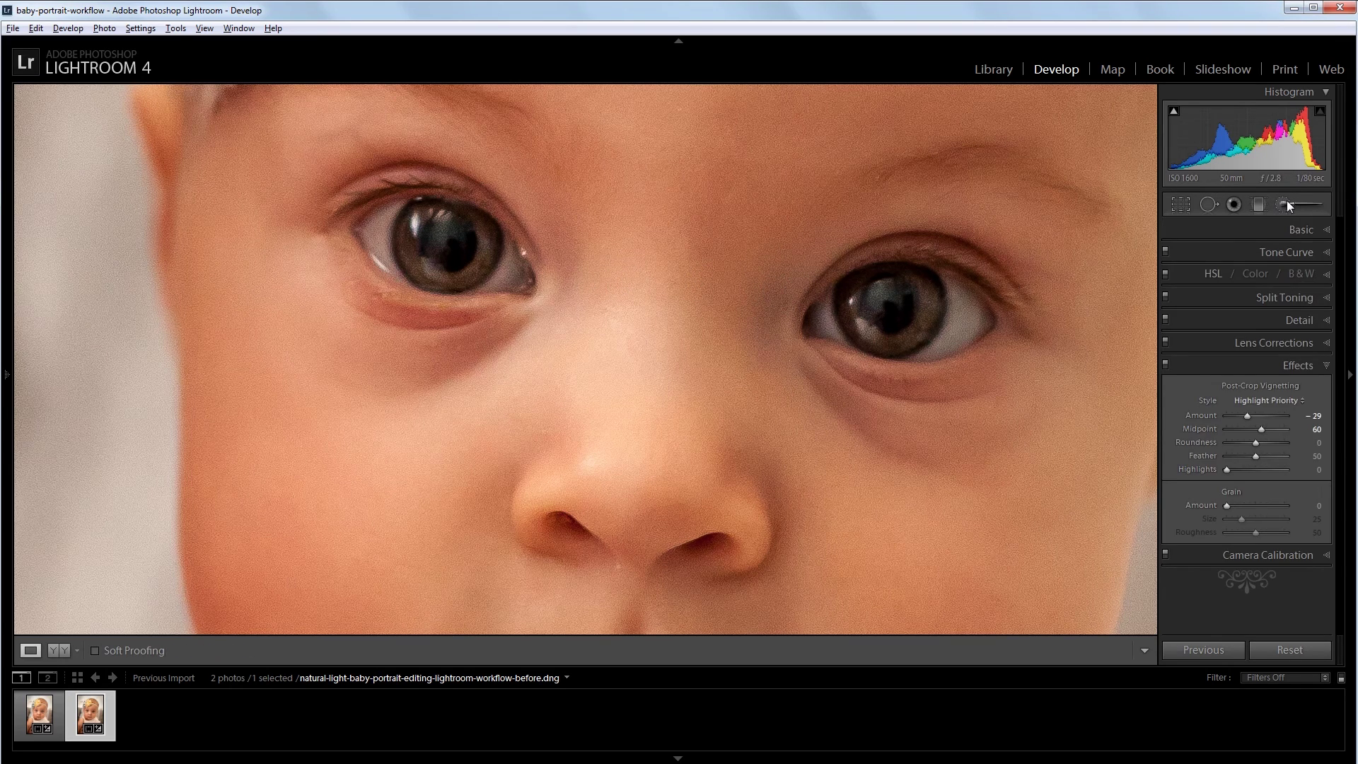
Paint a new Adjustment Brush mask with Exposure 0.50 over both irises and slightly raise its Saturation
{"action": "left_click", "coordinate": [1287, 204]}
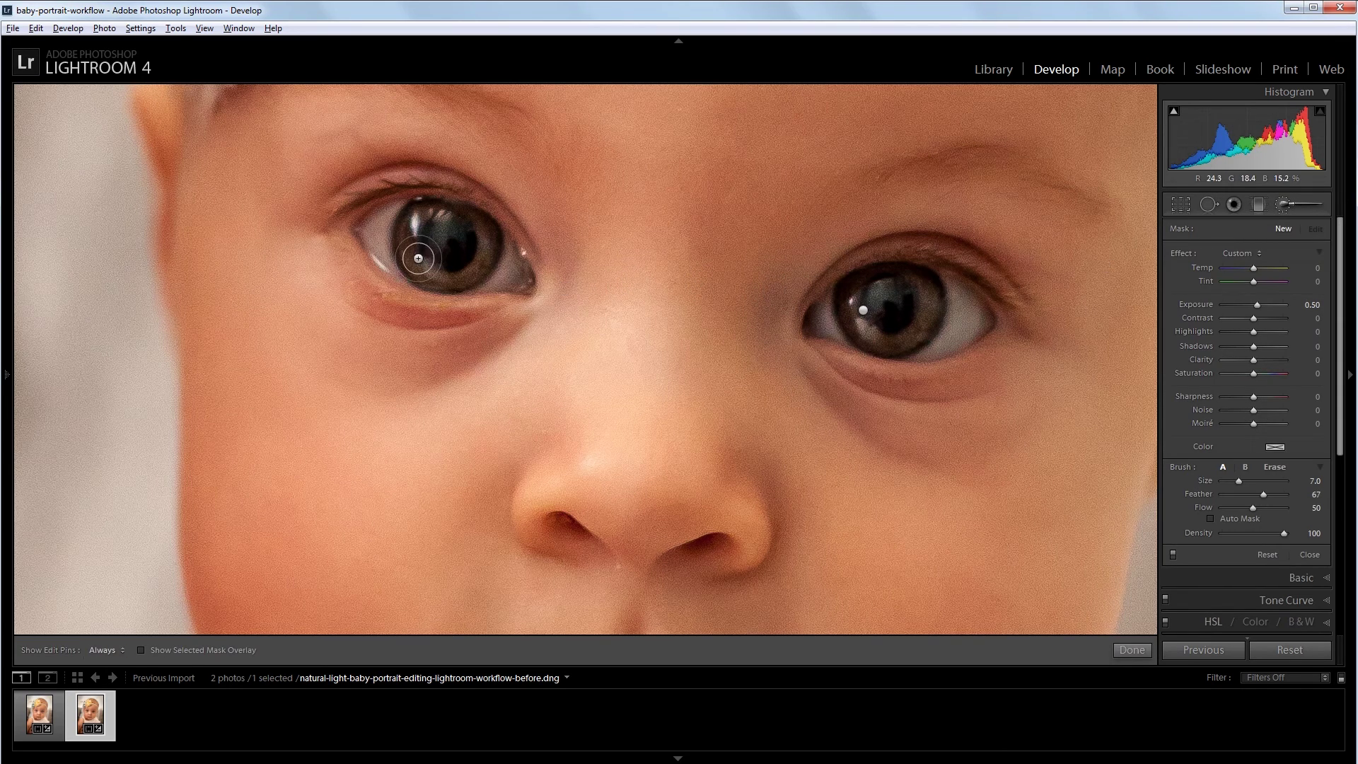
{"action": "key", "text": "h"}
{"action": "mouse_move", "coordinate": [423, 226]}
{"action": "left_mouse_down"}
{"action": "mouse_move", "coordinate": [485, 238]}
{"action": "mouse_move", "coordinate": [471, 258]}
{"action": "mouse_move", "coordinate": [428, 257]}
{"action": "mouse_move", "coordinate": [434, 272]}
{"action": "mouse_move", "coordinate": [471, 243]}
{"action": "left_mouse_up"}
{"action": "mouse_move", "coordinate": [859, 312]}
{"action": "left_mouse_down"}
{"action": "mouse_move", "coordinate": [918, 318]}
{"action": "mouse_move", "coordinate": [866, 320]}
{"action": "mouse_move", "coordinate": [911, 329]}
{"action": "mouse_move", "coordinate": [889, 313]}
{"action": "left_mouse_up"}
{"action": "key", "text": "h"}
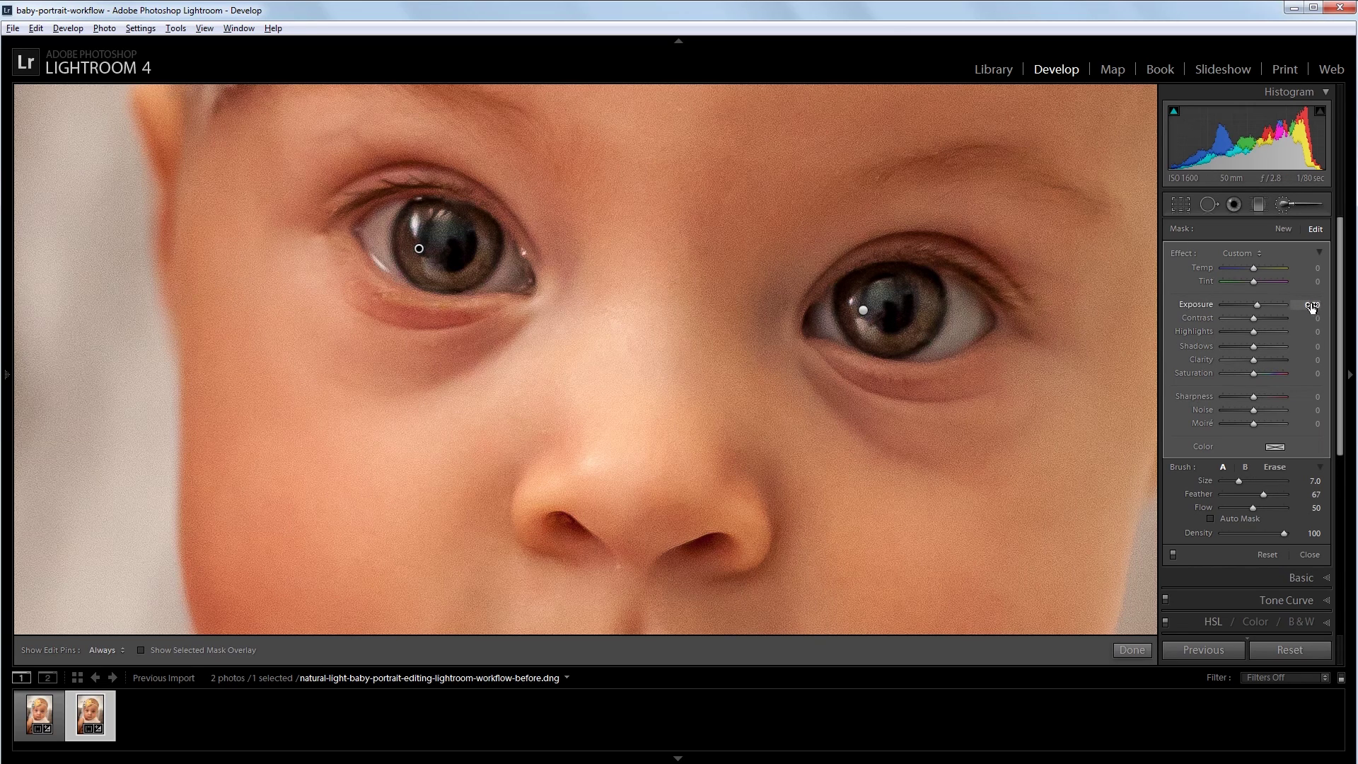
{"action": "left_click_drag", "start_coordinate": [1258, 372], "coordinate": [1262, 374]}
{"action": "left_click", "coordinate": [1300, 206]}
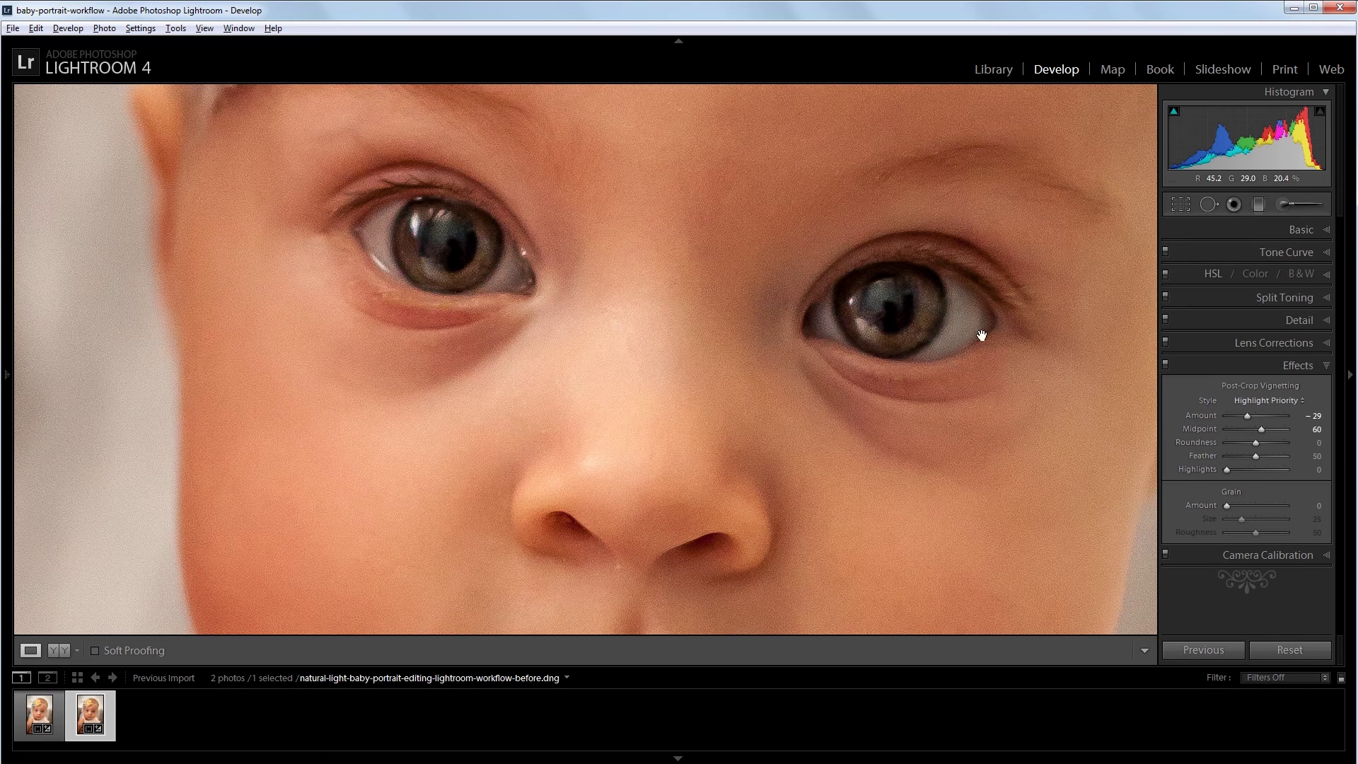
Compare the whole edited portrait with its original before version
{"action": "left_click", "coordinate": [749, 369]}
{"action": "key", "text": "backslash"}
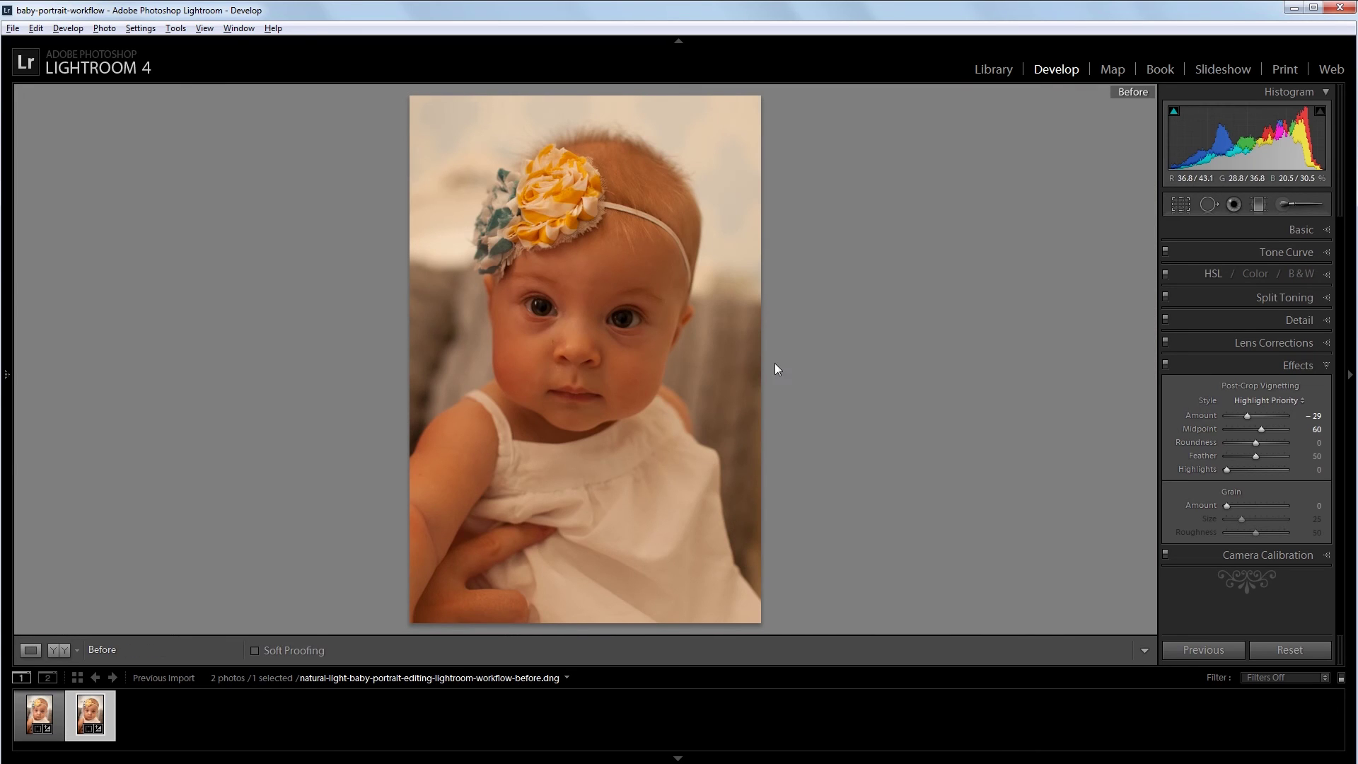
{"action": "key", "text": "backslash"}
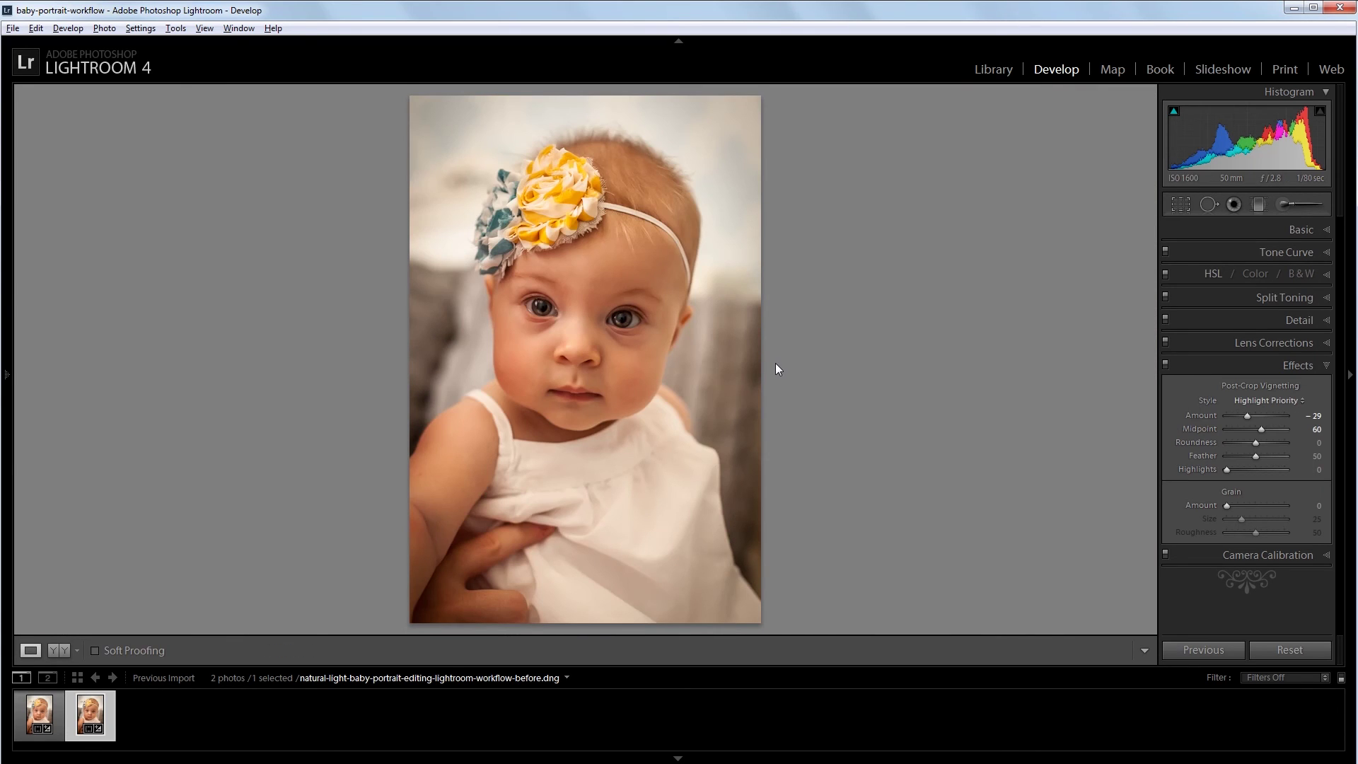